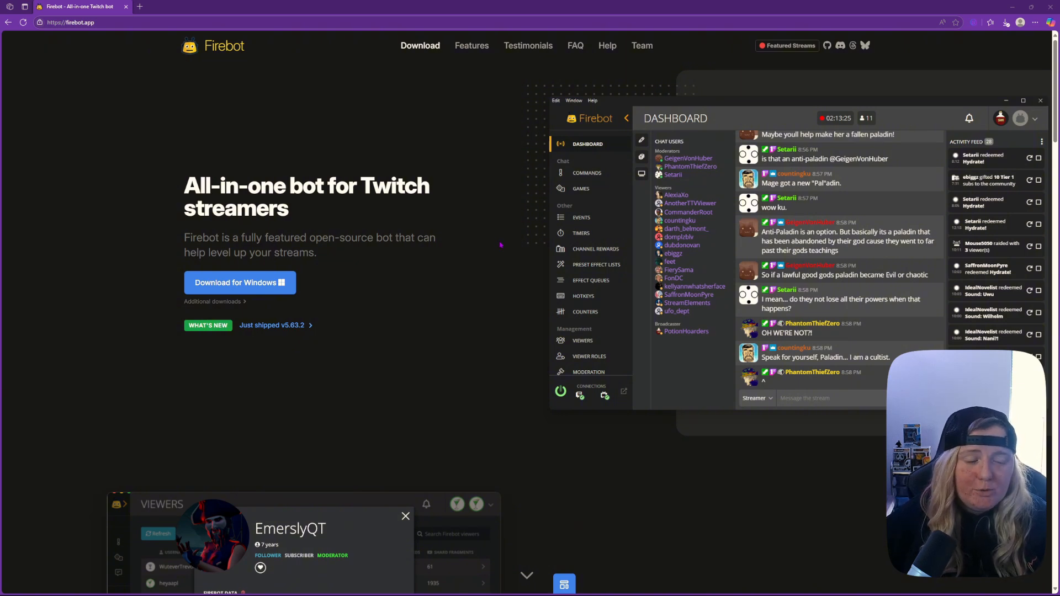
- Switch from the browser to Firebot and open its preset effect lists
click(1014, 7)
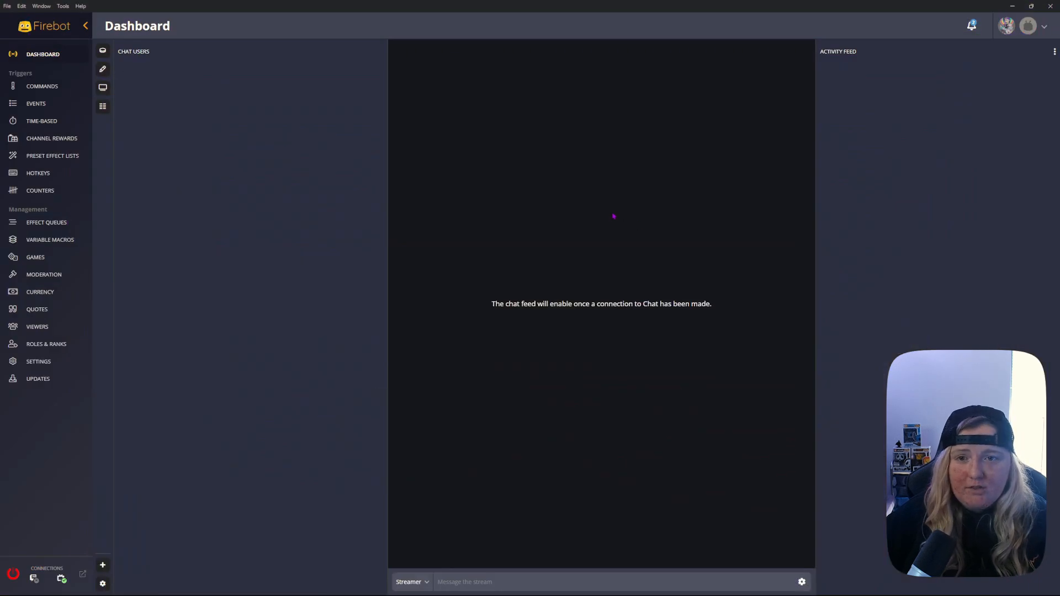
click(1031, 7)
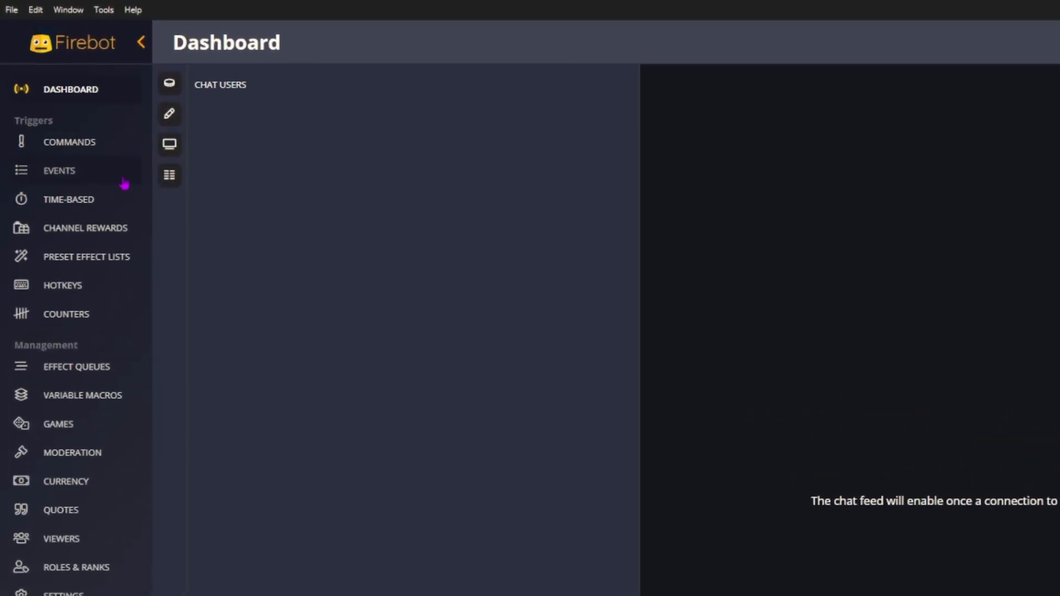
click(118, 172)
click(243, 163)
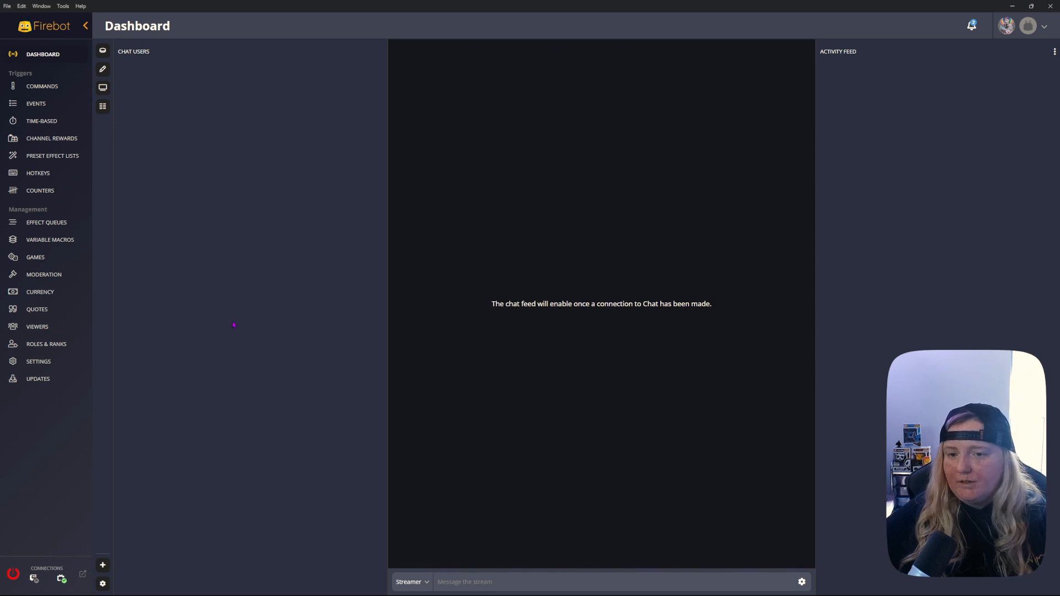
click(55, 157)
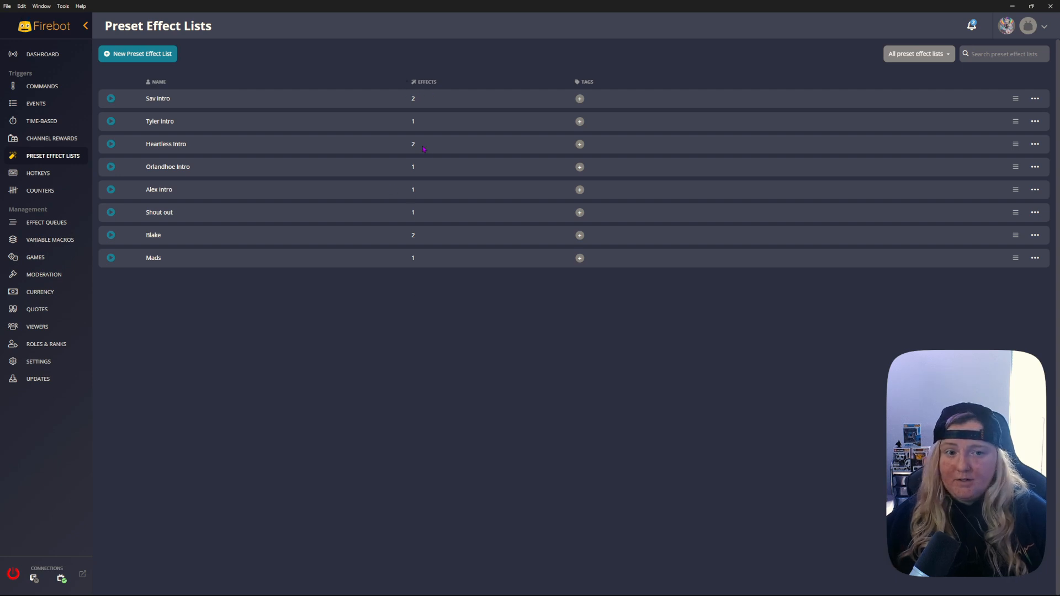
click(158, 55)
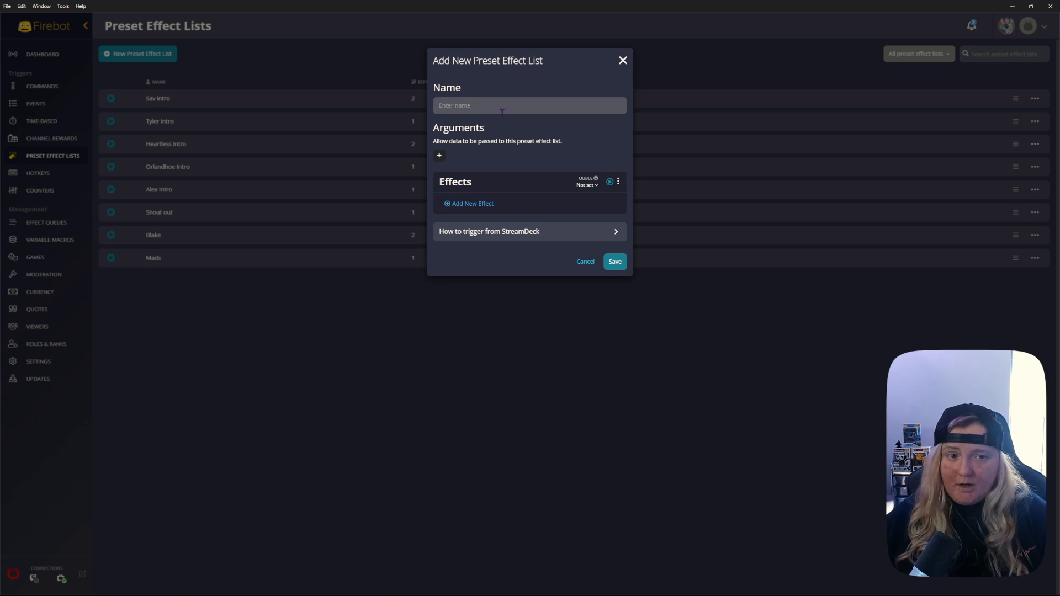
click(504, 108)
click(622, 62)
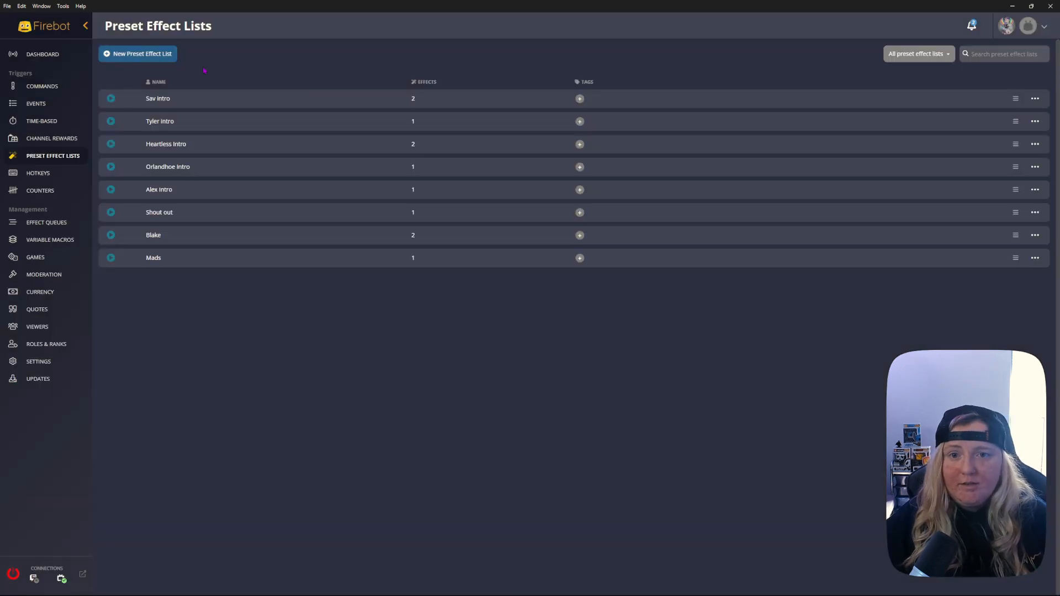
- Start a new preset effect list and name it "Dreaded"
click(153, 58)
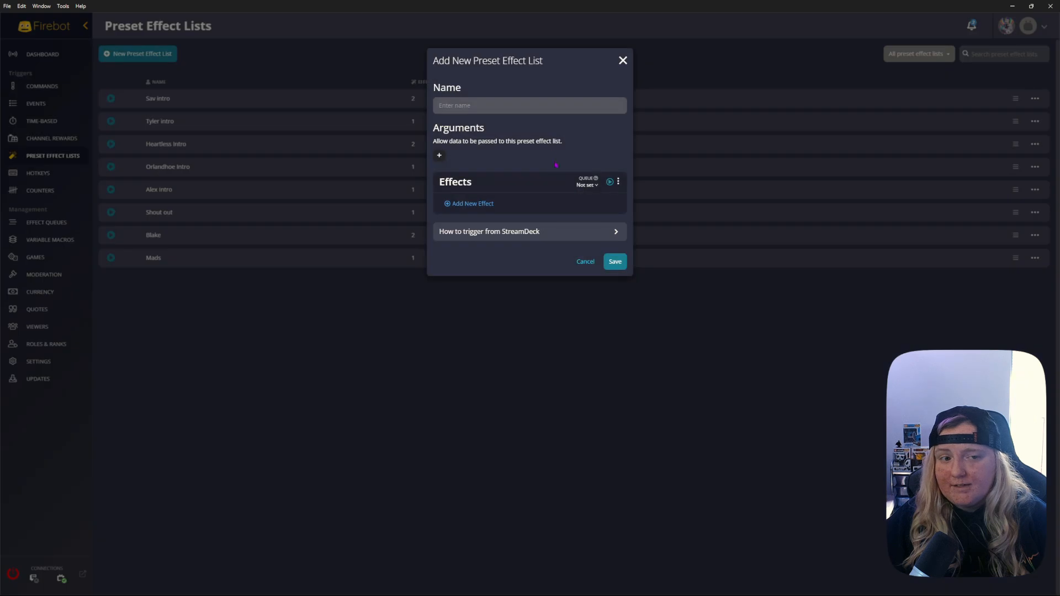
click(509, 104)
text(Dreaded)
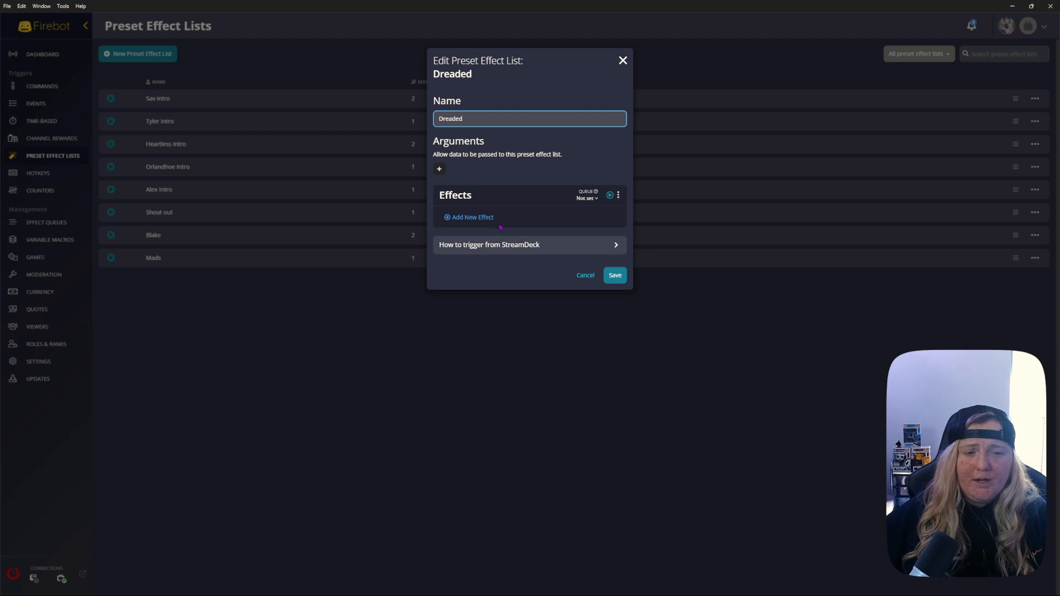
- Search the effects for "play sound" and add a Play Sound effect to the Dreaded list
click(473, 217)
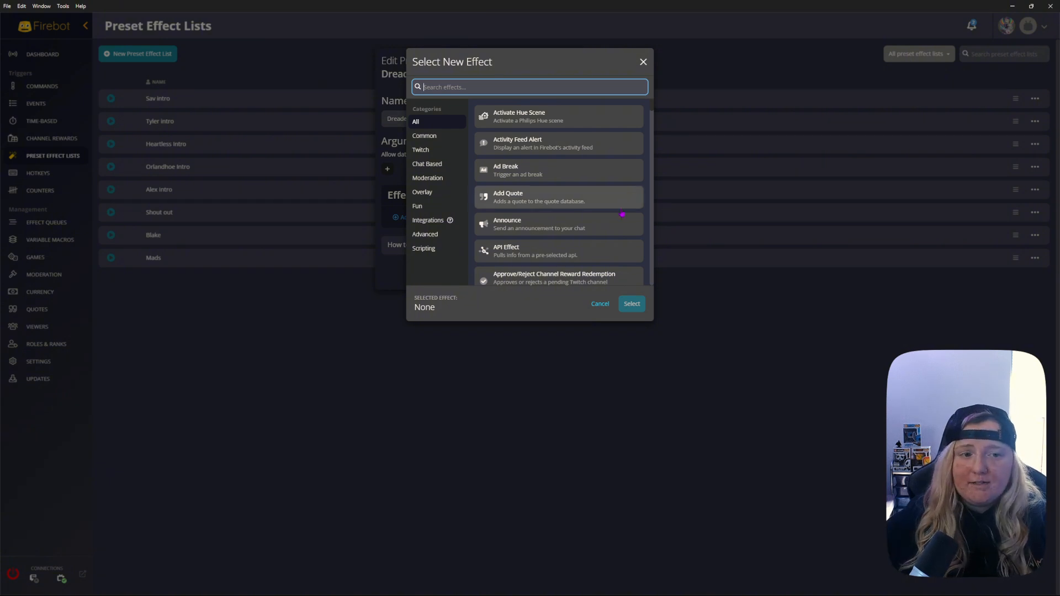
scroll(604, 213, down, 2)
scroll(602, 210, up, 2)
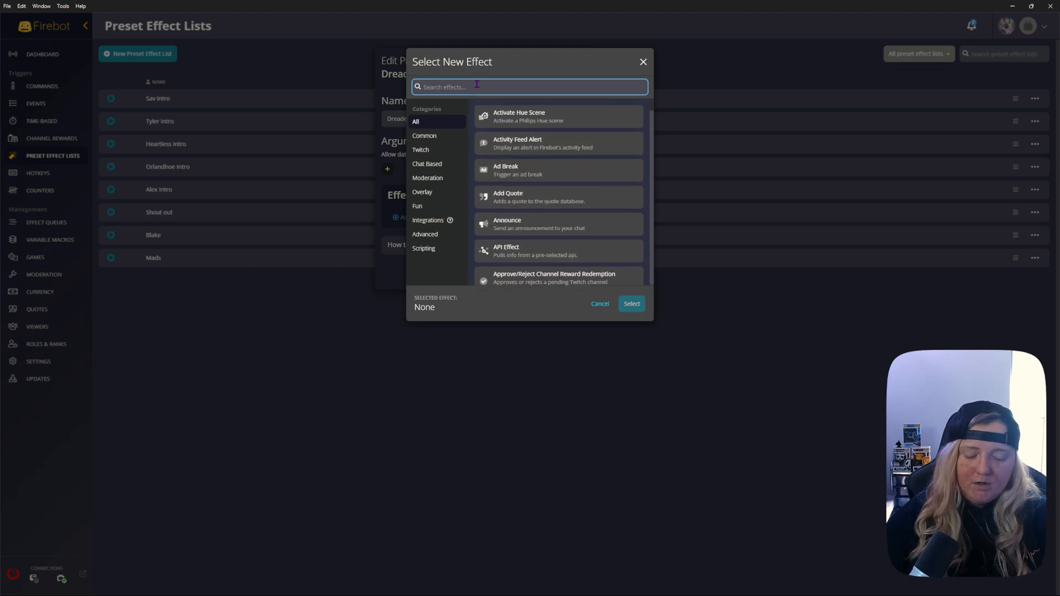
text(play)
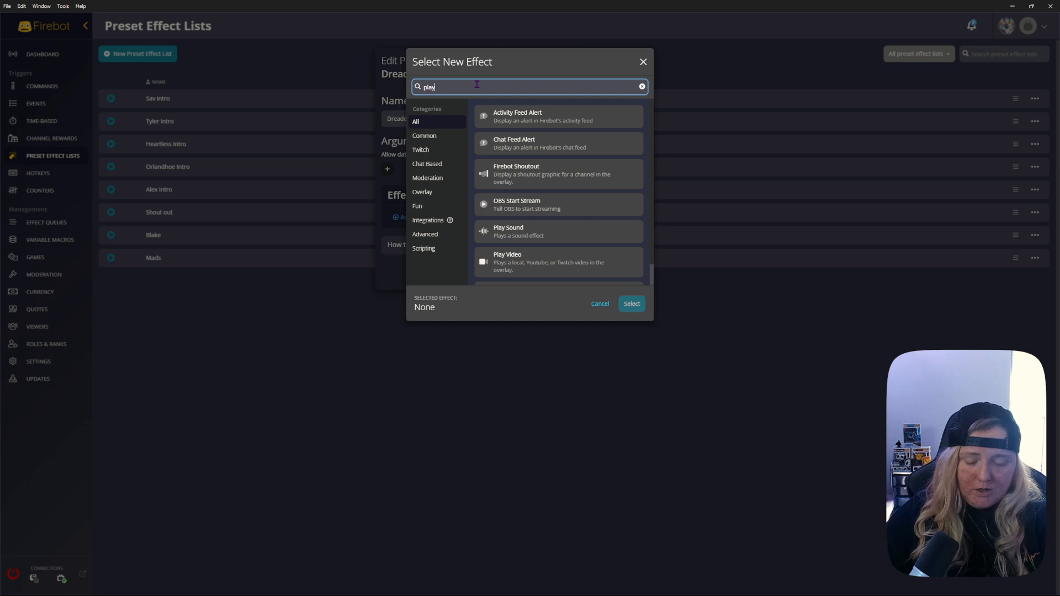
text( sound)
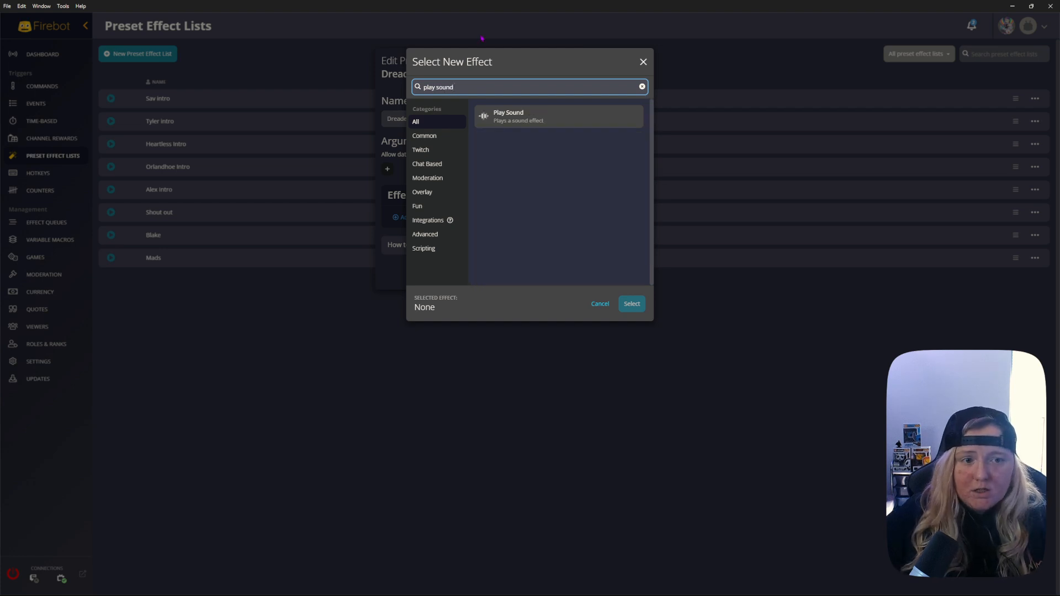
click(558, 119)
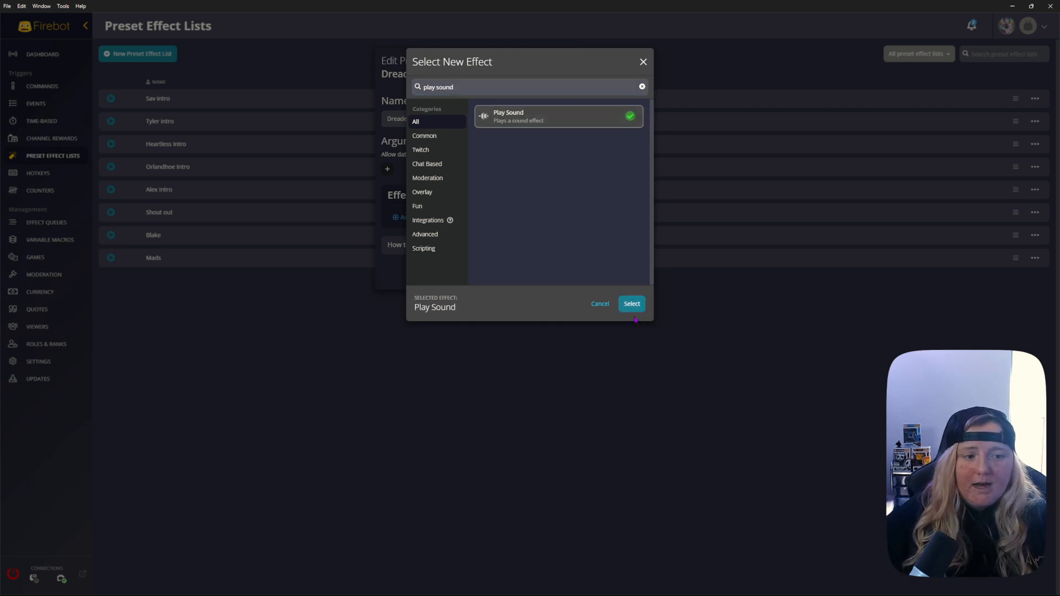
click(633, 306)
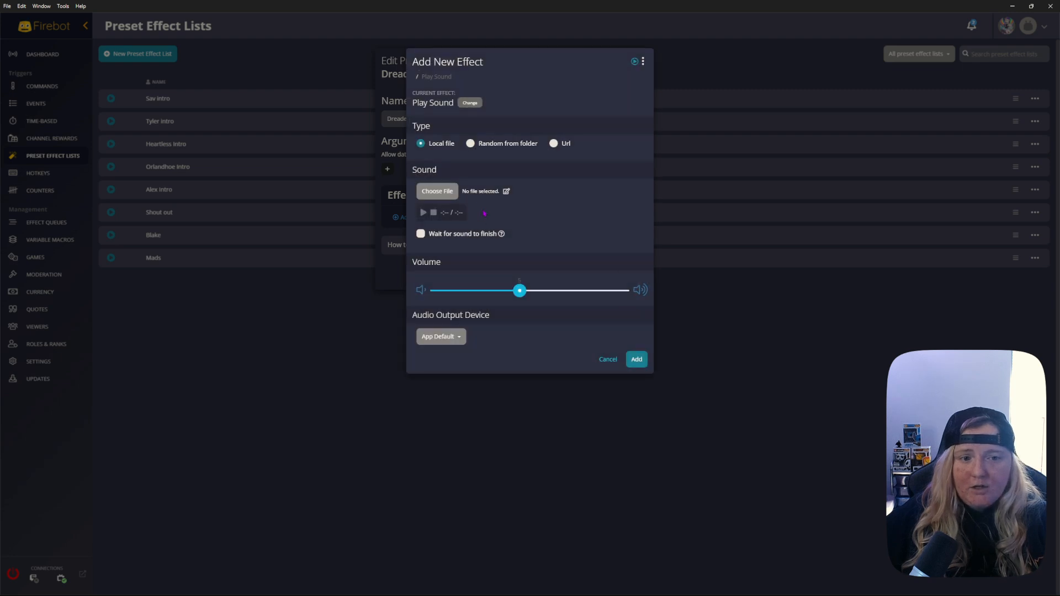
- Choose skitz_kraven_-_thats_all_official_music_video from the Entrance songs folder as the sound and lower its volume to about a quarter
click(441, 193)
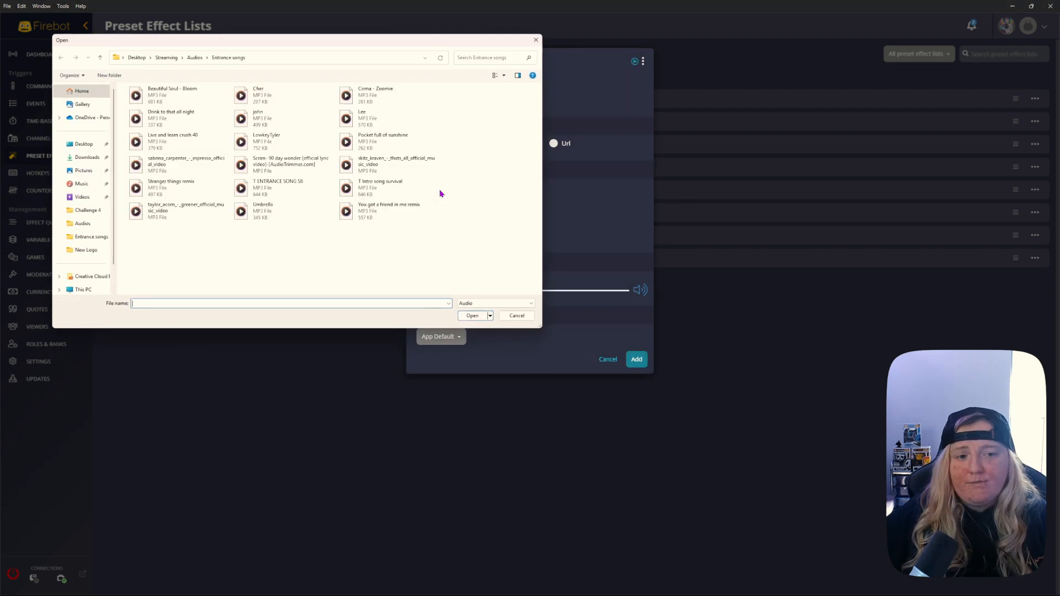
click(400, 169)
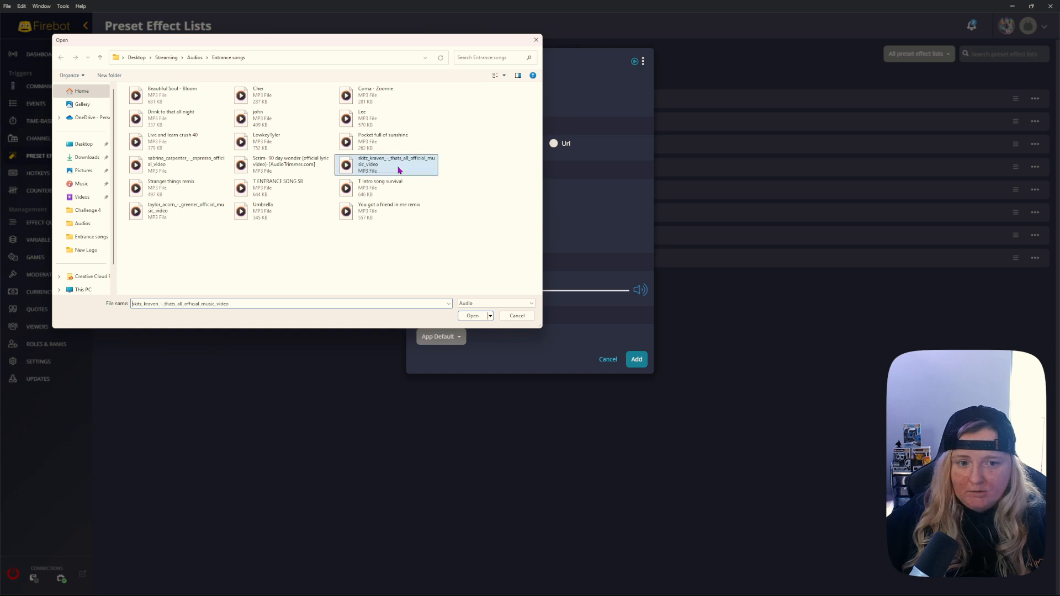
click(472, 316)
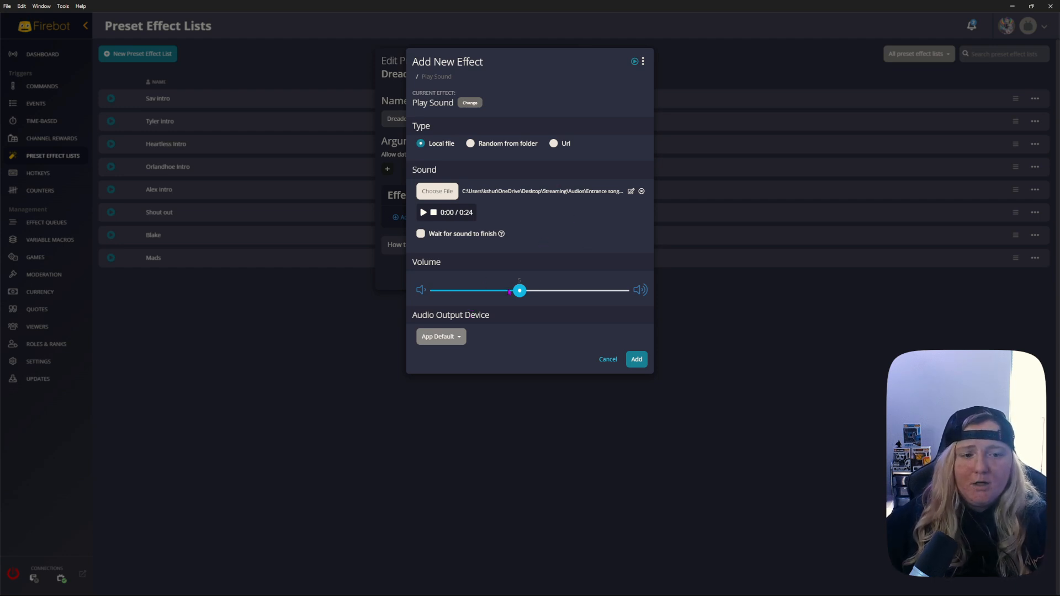
drag(520, 294, 442, 305)
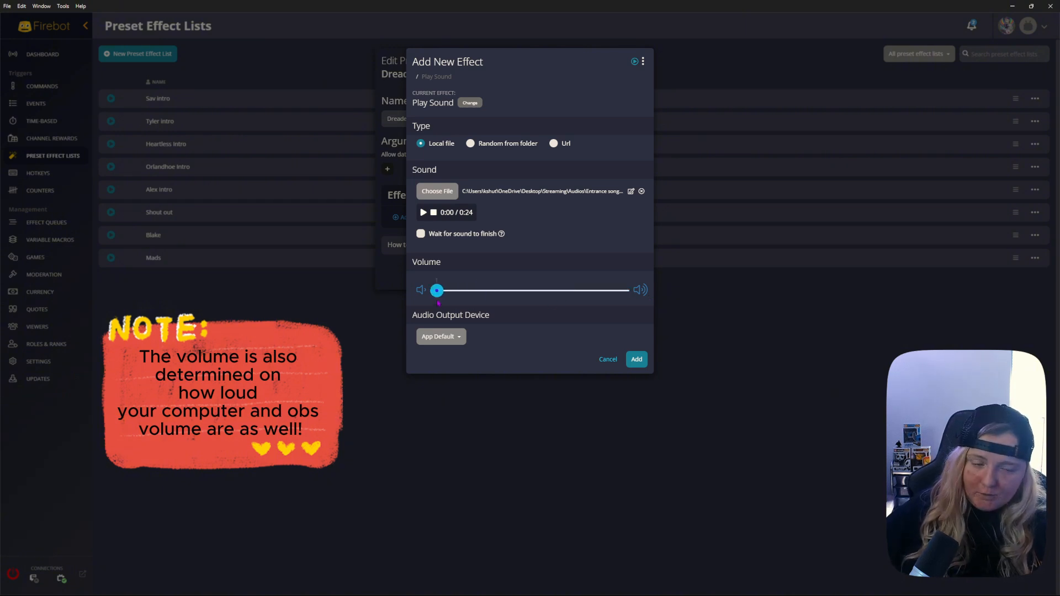
drag(439, 303, 479, 294)
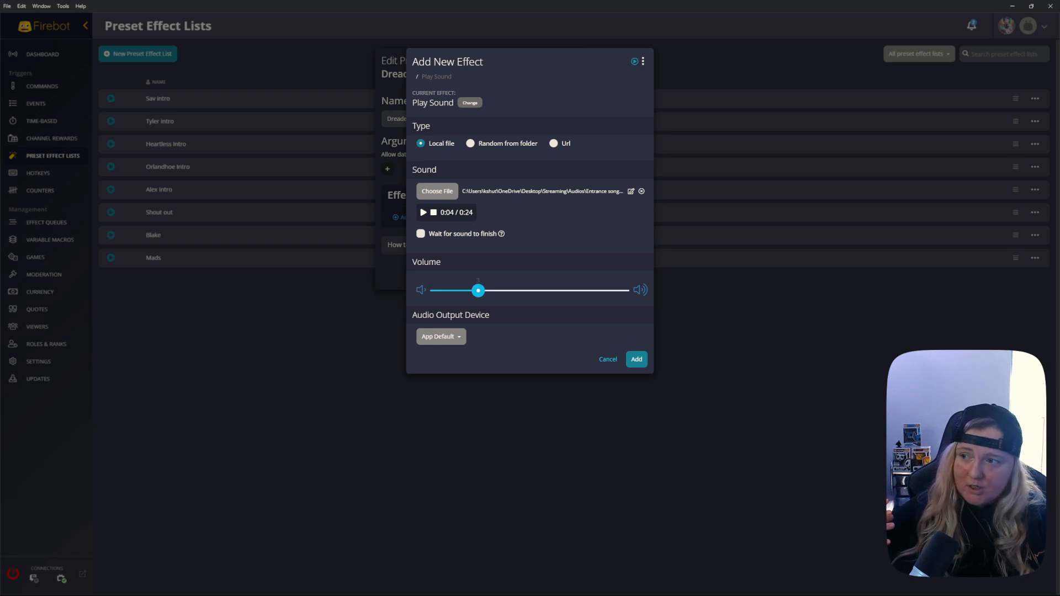
click(453, 338)
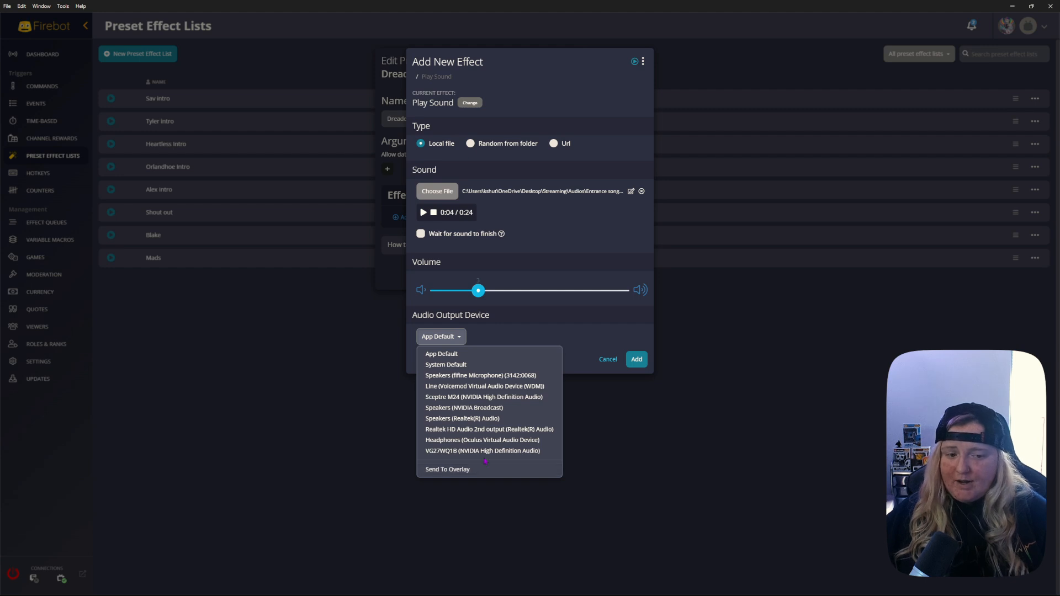
click(538, 338)
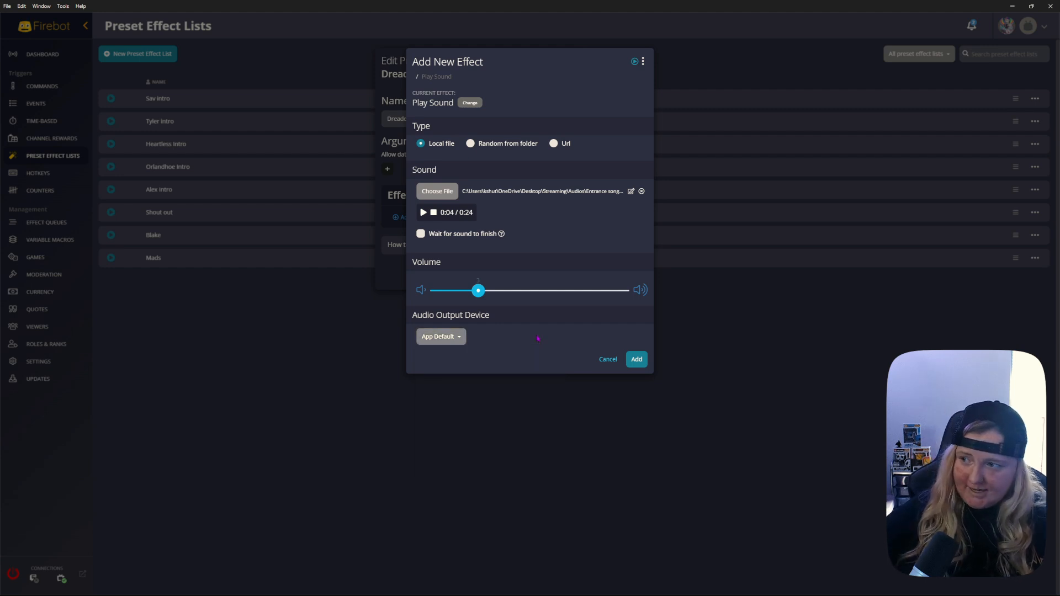
click(439, 338)
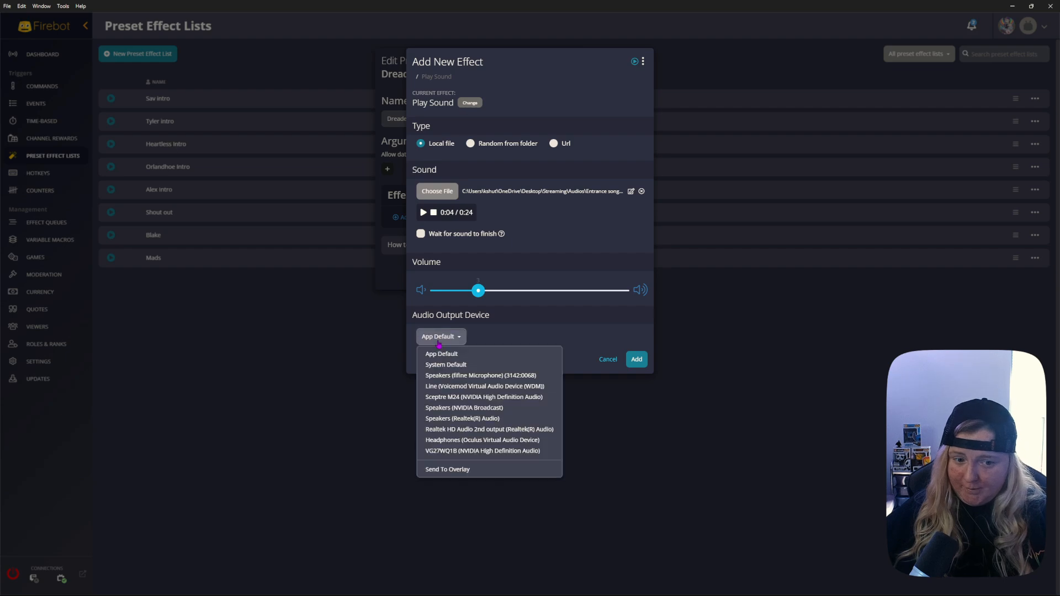
click(523, 342)
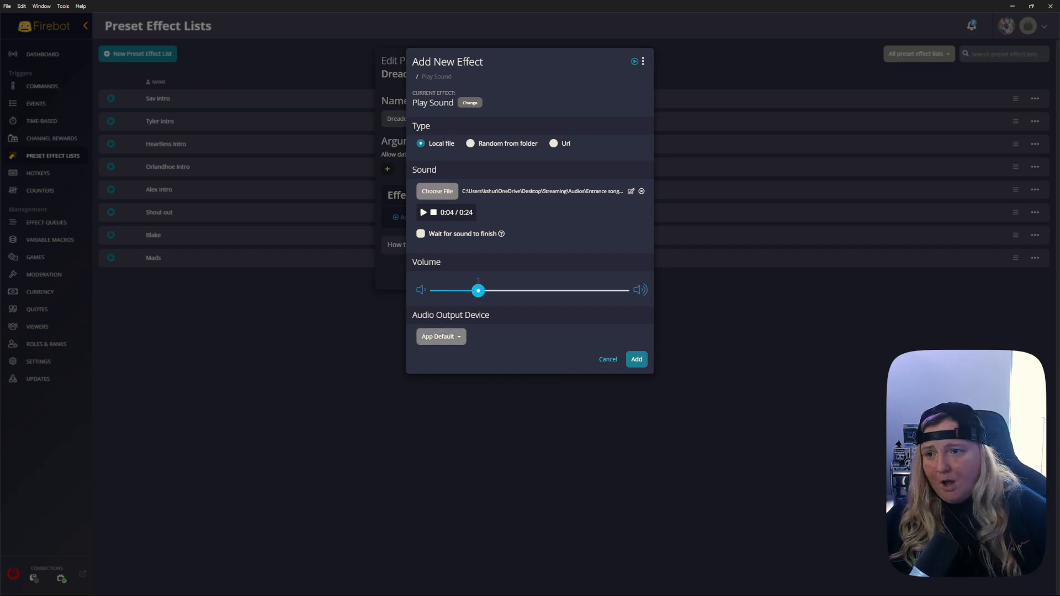
drag(0, 83, 533, 77)
click(885, 77)
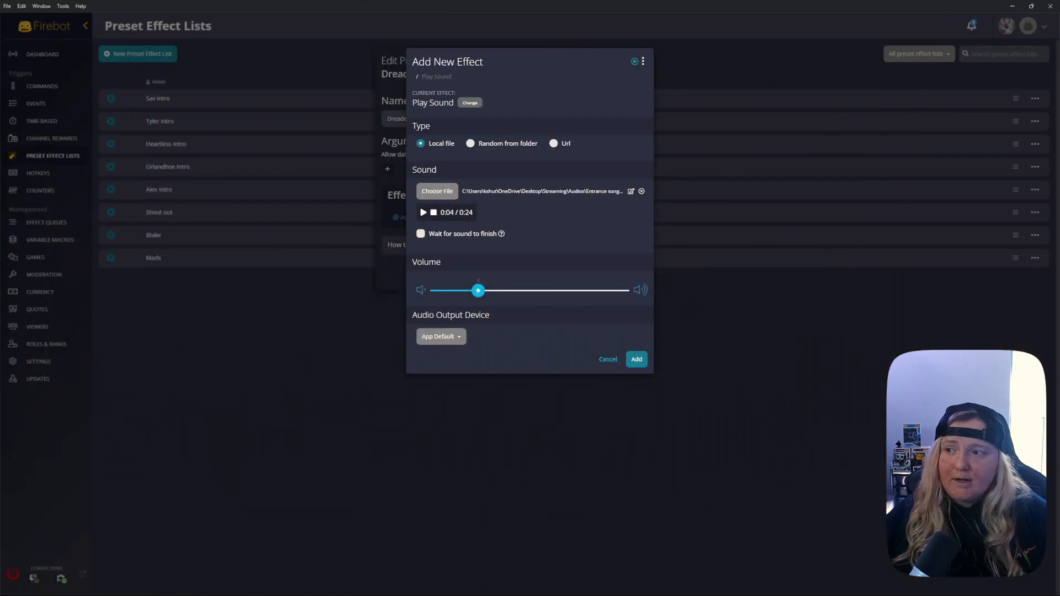
- Set the sound's audio output device to Send To Overlay and save the Dreaded list with this effect
click(456, 343)
click(480, 468)
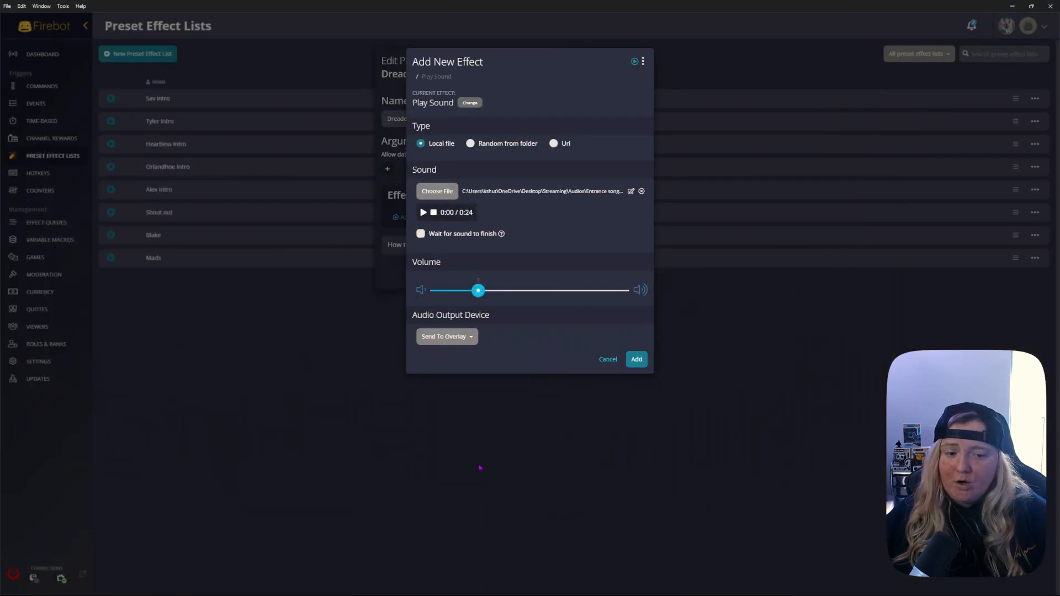
click(635, 360)
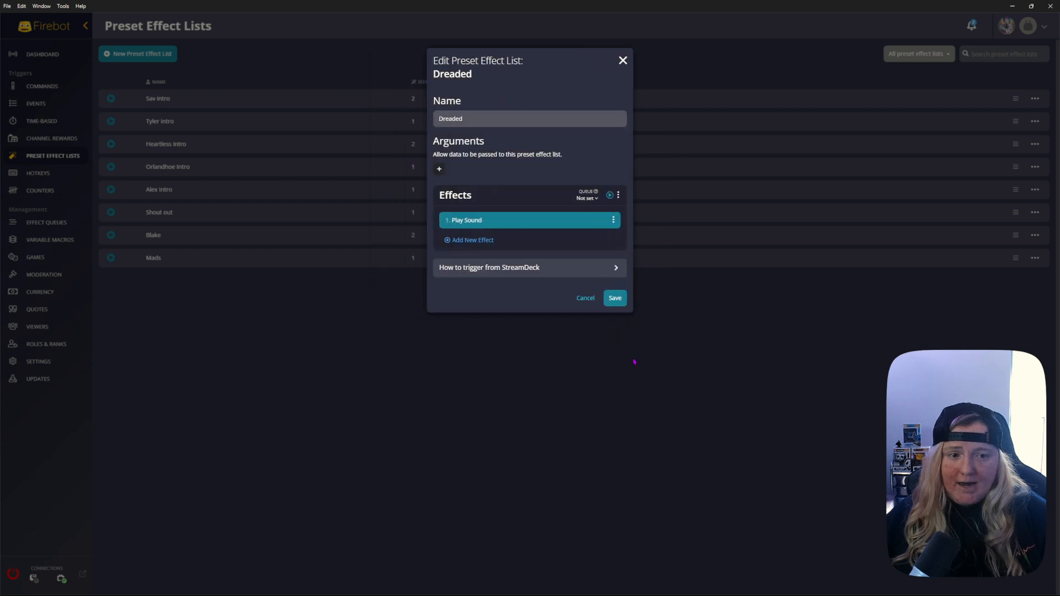
click(613, 298)
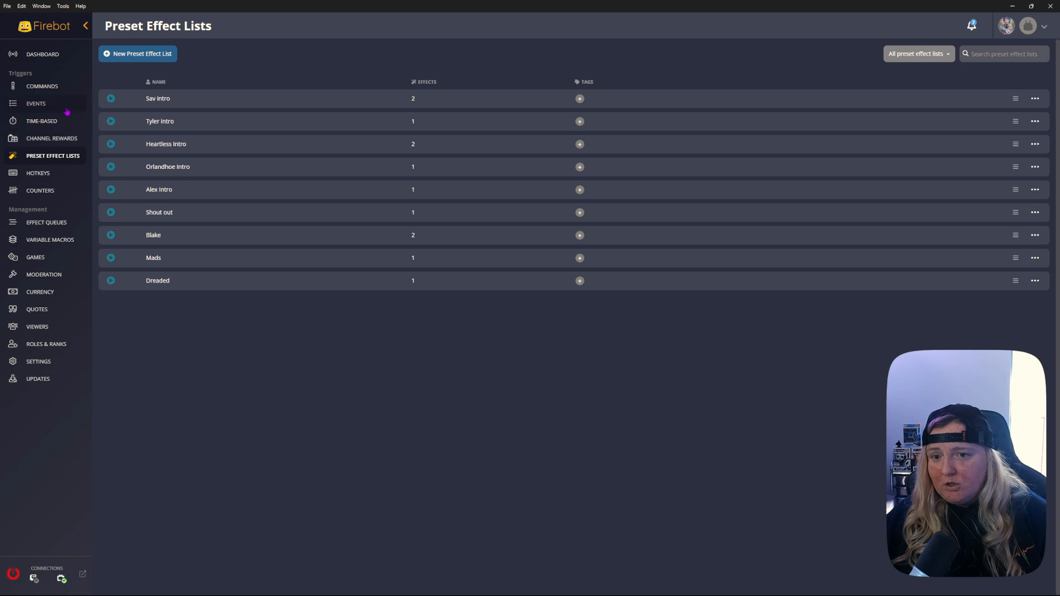
- Start a new event in the Entrances event set that triggers on Viewer Arrived (Twitch)
click(65, 106)
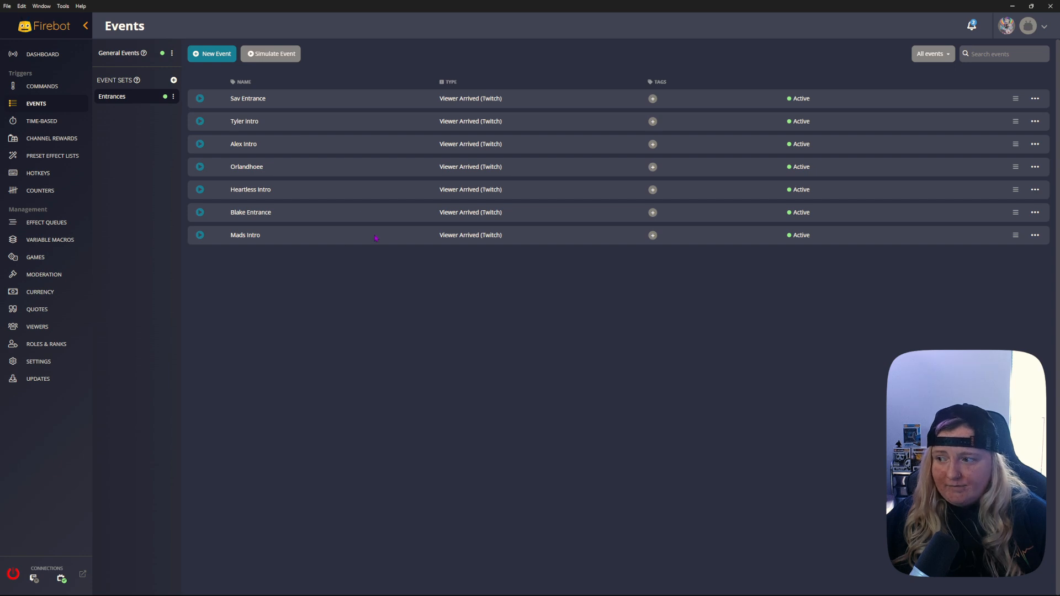
click(219, 58)
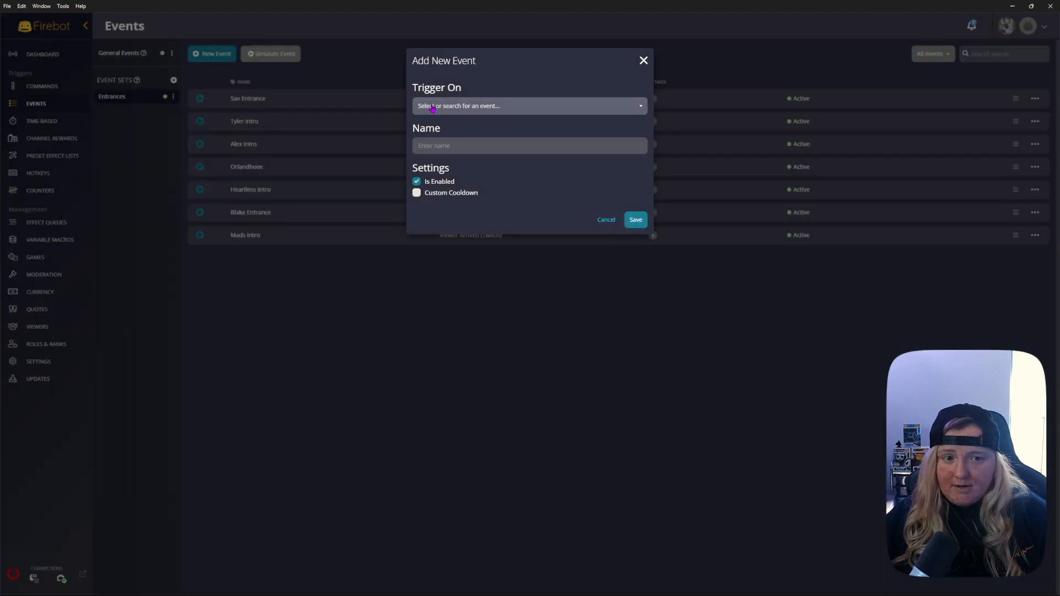
click(499, 103)
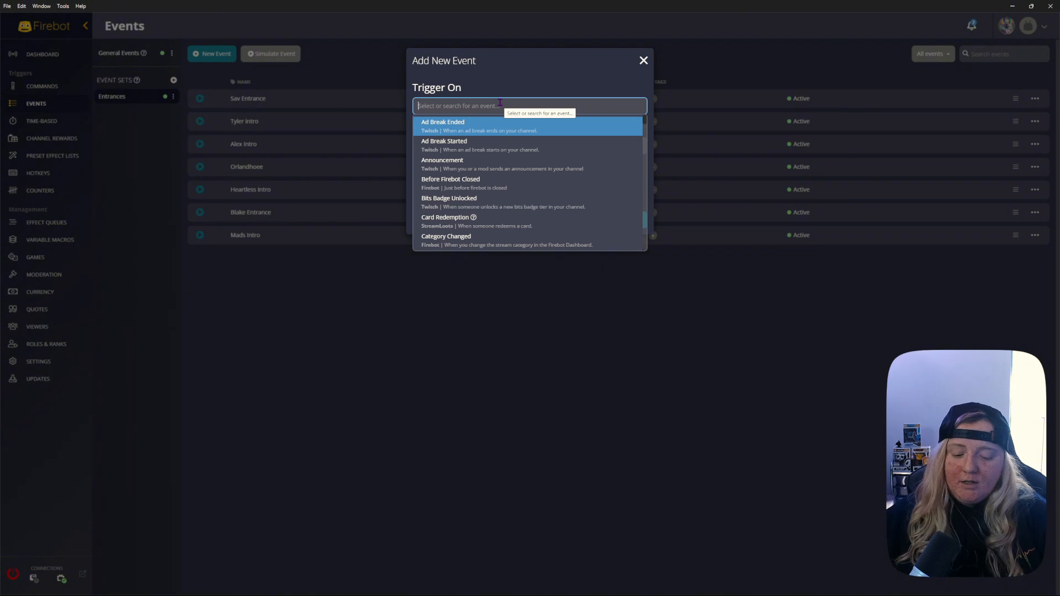
text(v)
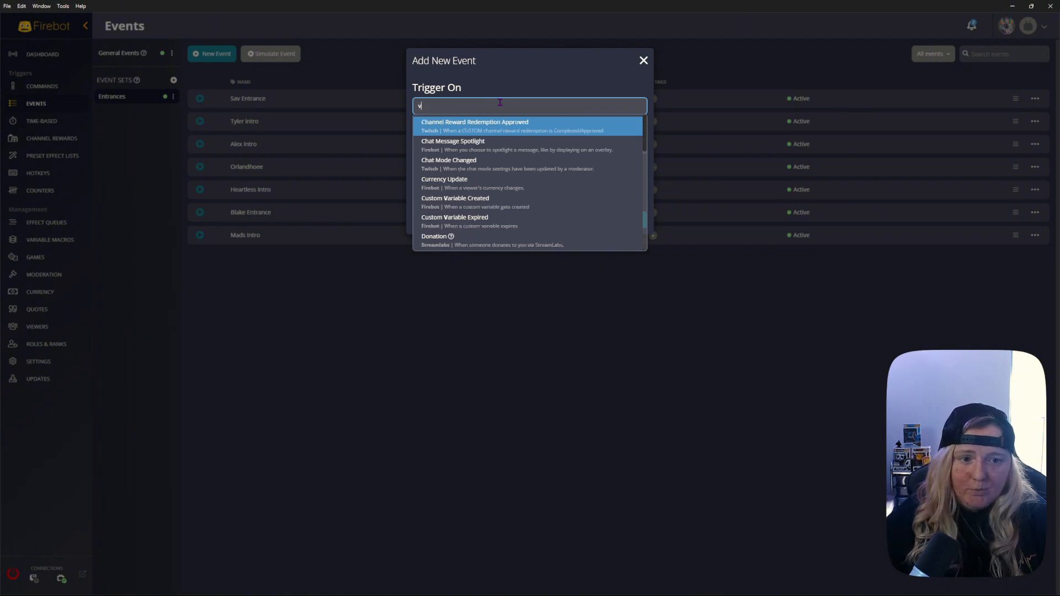
text(i)
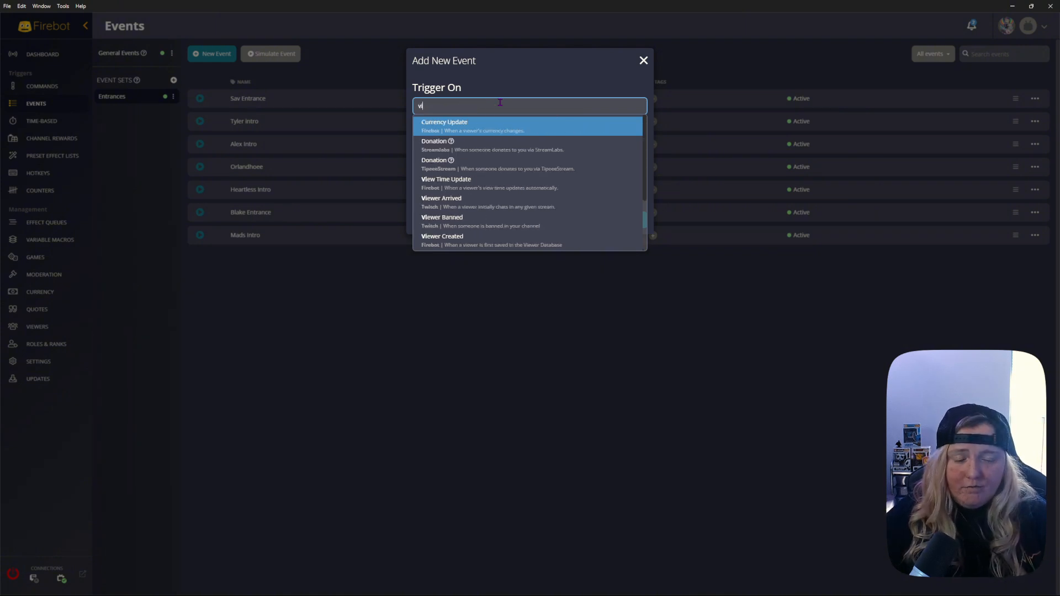
click(522, 203)
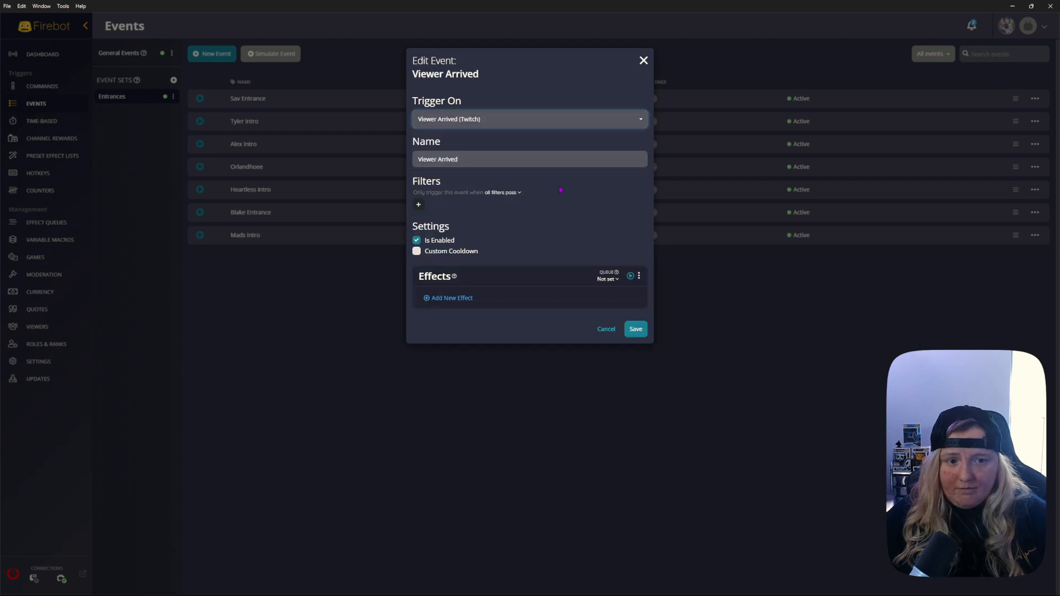
- Rename the new Viewer Arrived event to "Dreaded Intro"
triple_click(478, 165)
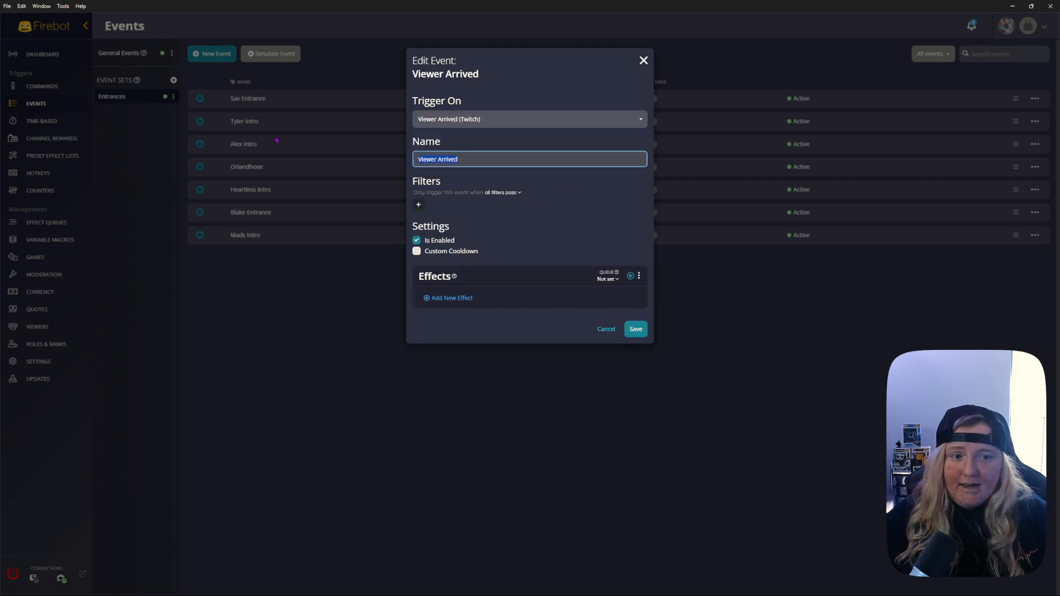
text(Dreaded)
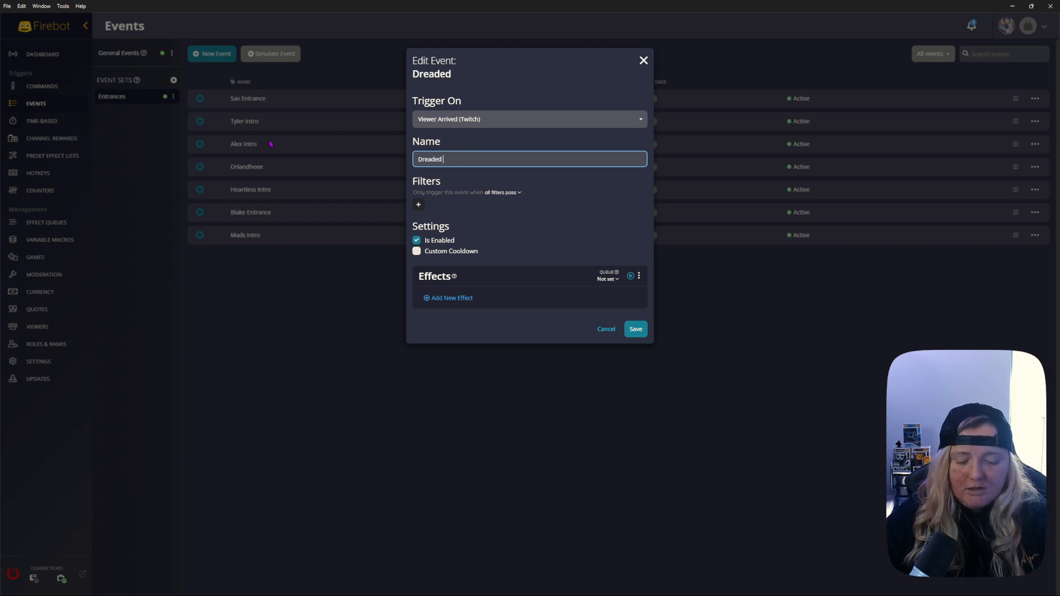
text( Intro)
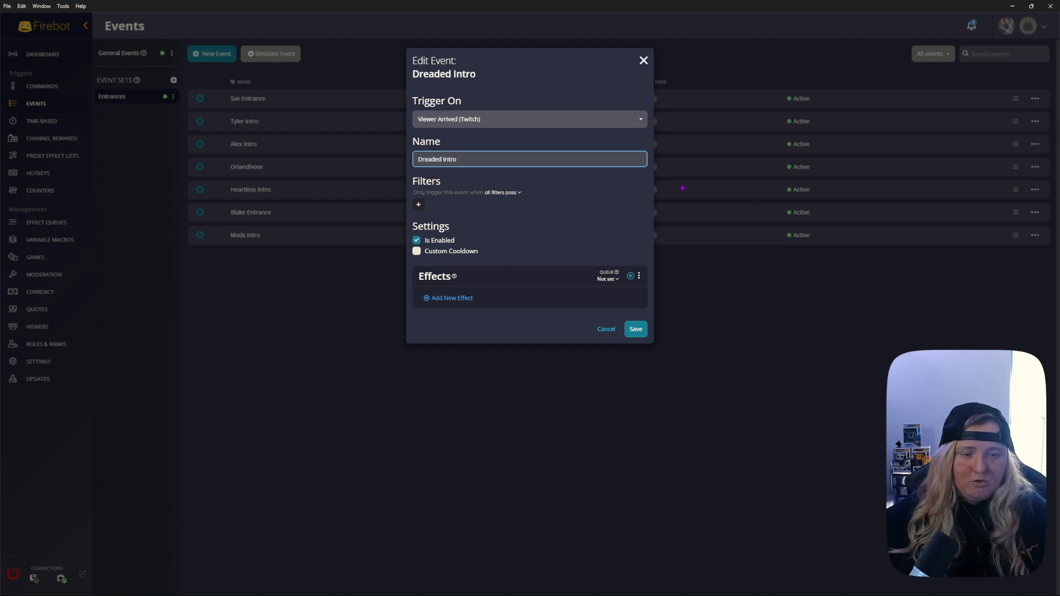
- Add a filter to the Dreaded Intro event so it triggers only when Username is the viewer's Twitch username
click(419, 204)
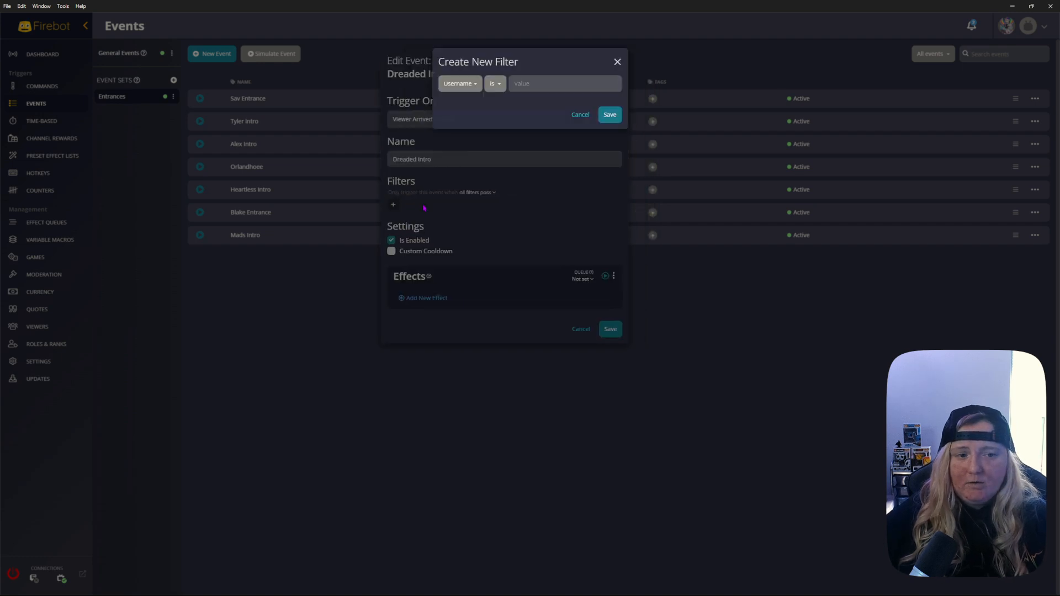
click(580, 114)
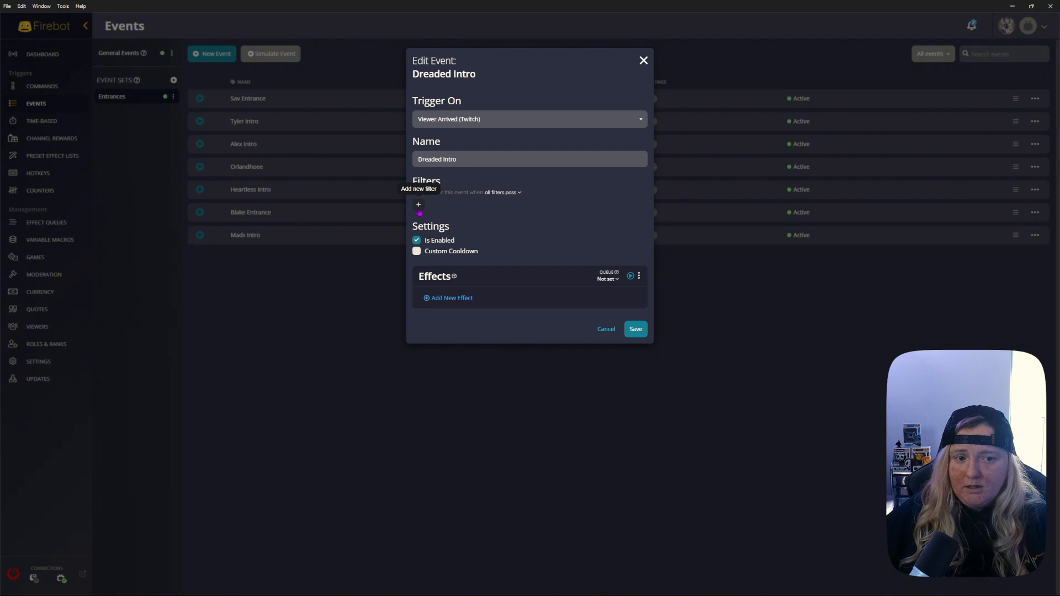
click(419, 205)
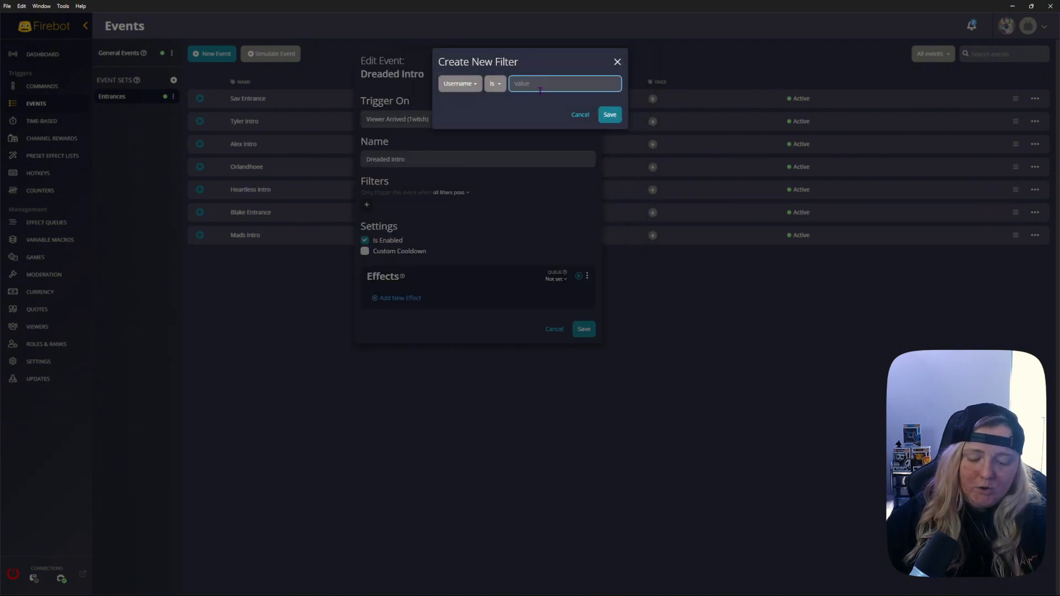
text(dreaddedreaper)
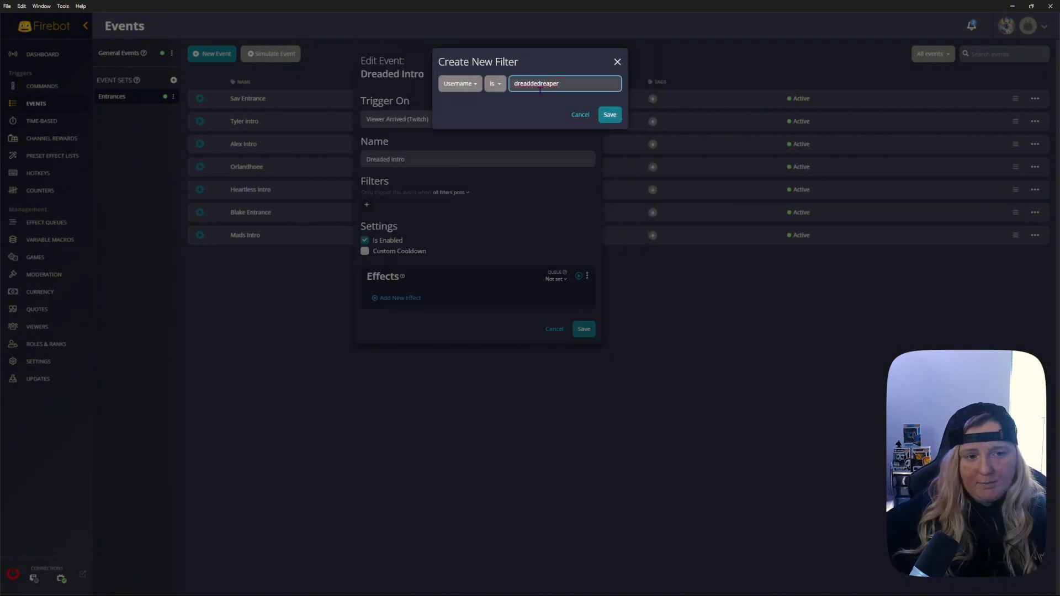
click(617, 114)
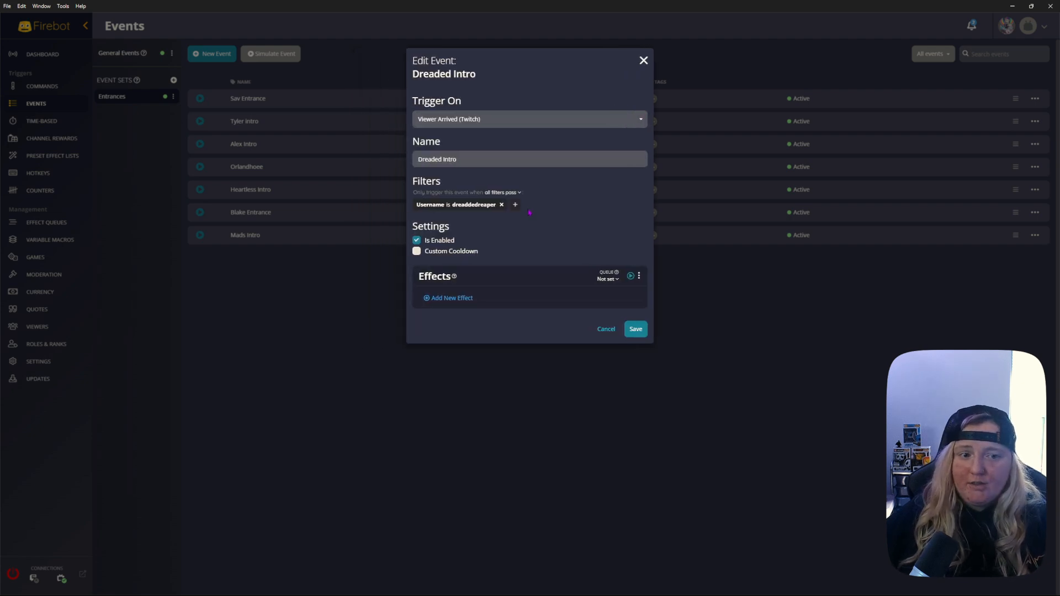
click(469, 205)
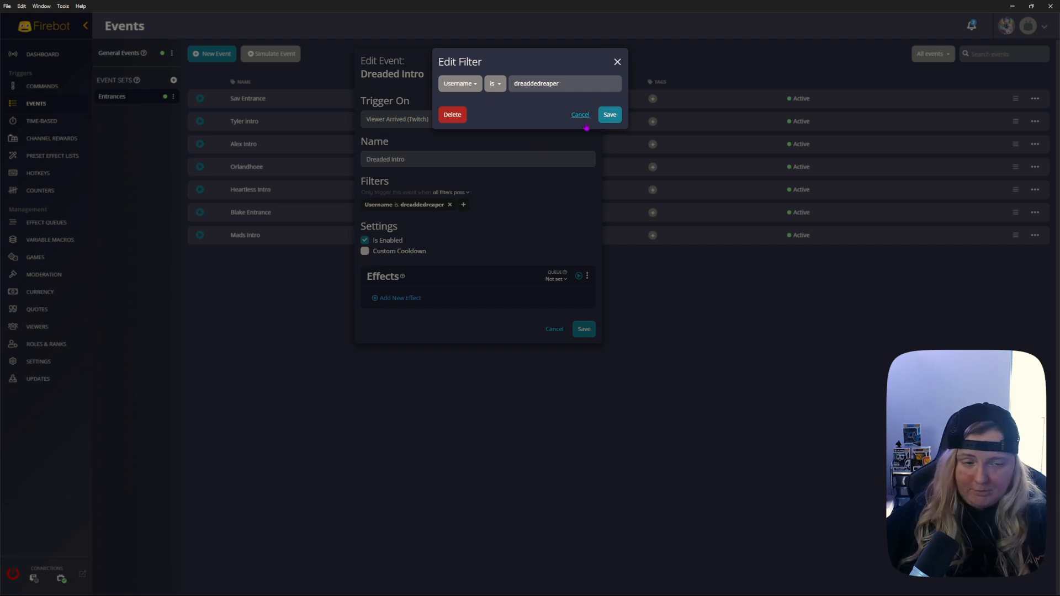
click(610, 114)
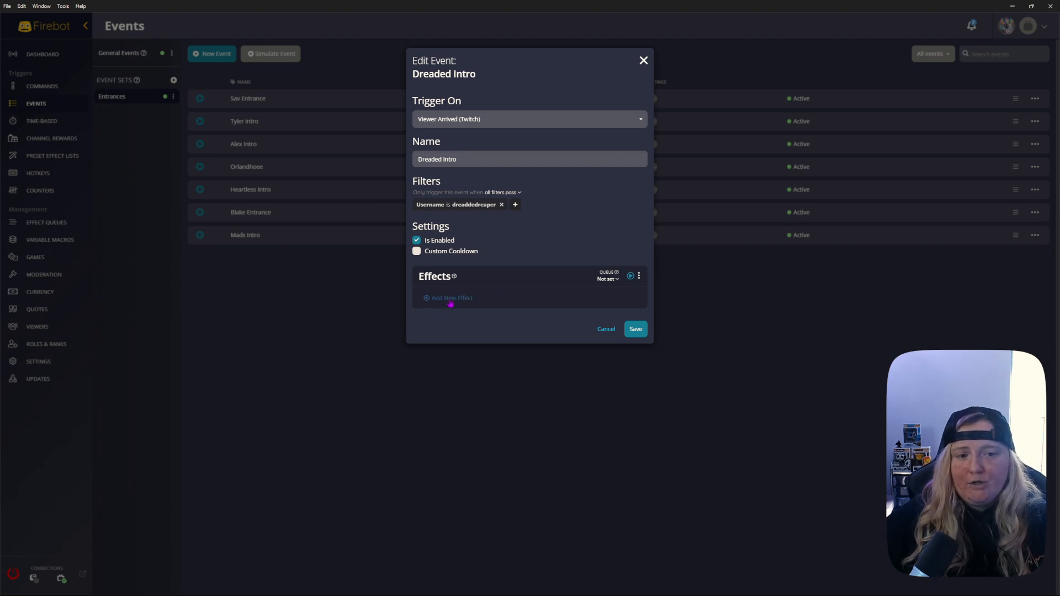
- Search the effects for "preset" and select Run Effect List as a new effect for the event
click(451, 301)
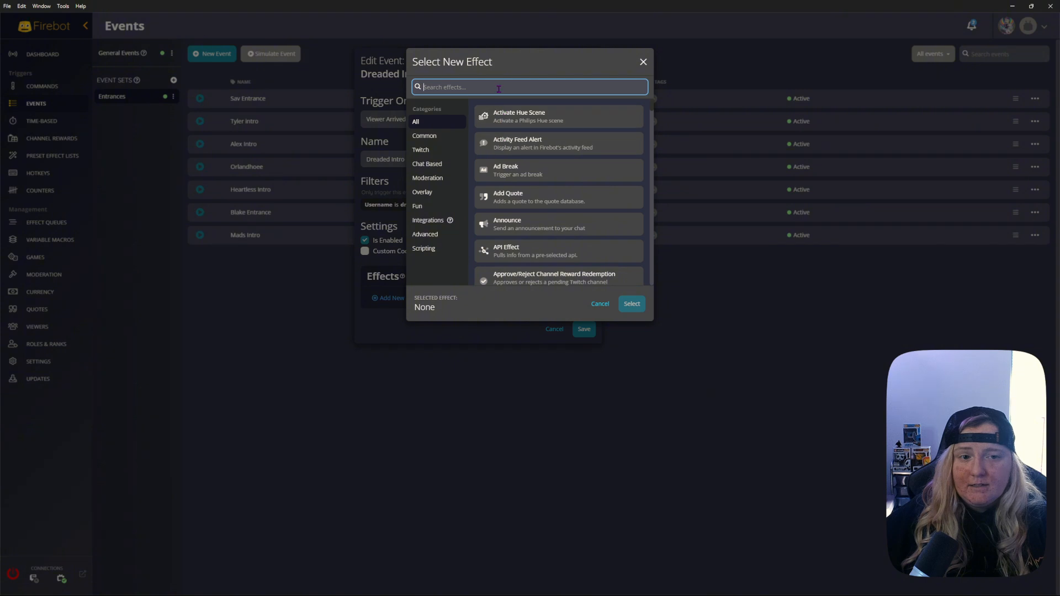
text(effect)
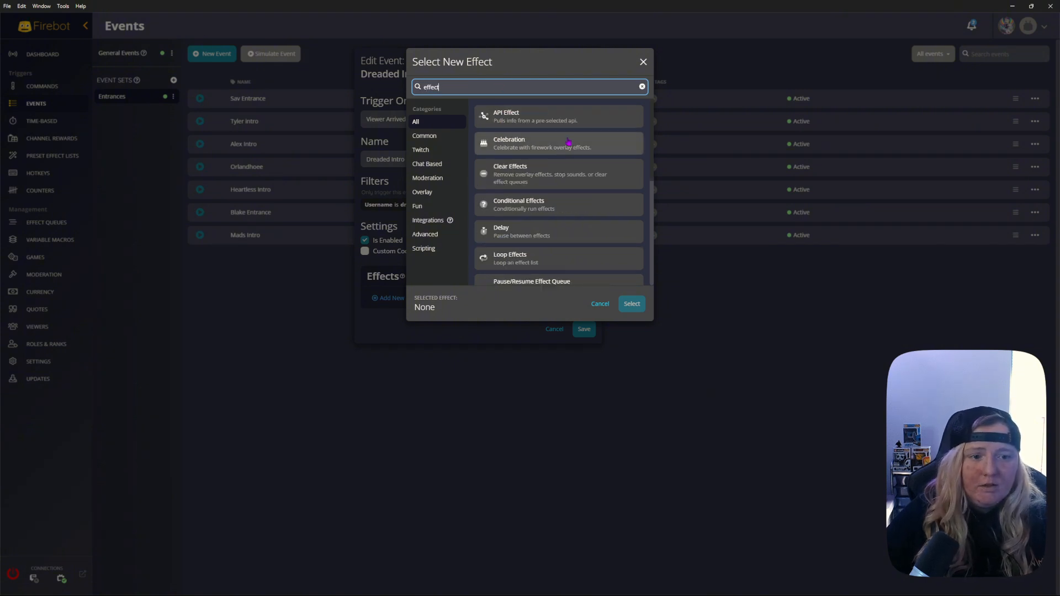
scroll(580, 163, down, 4)
scroll(582, 167, up, 4)
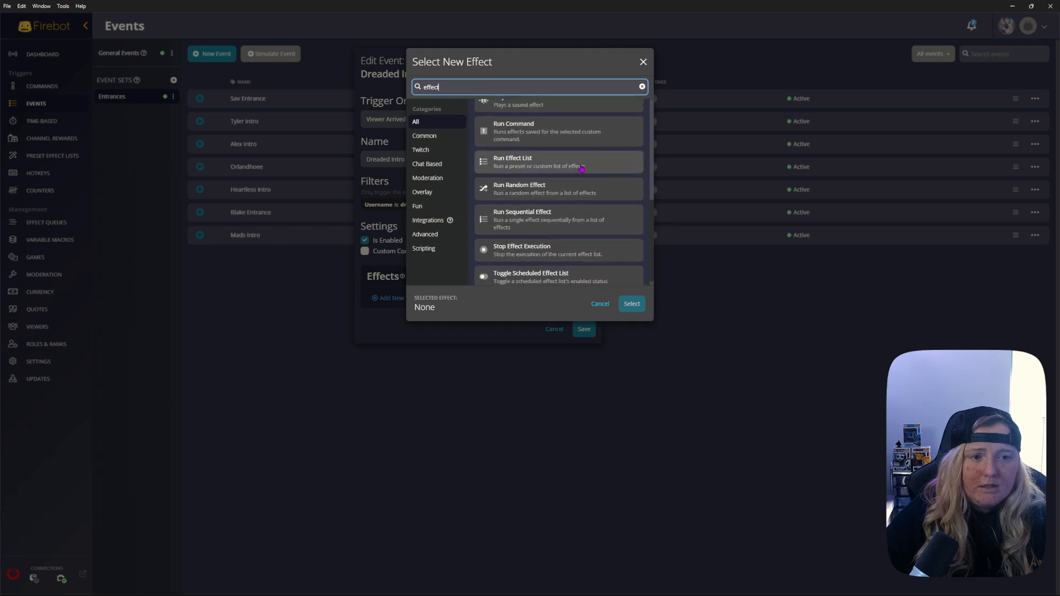
key(BackSpace)
key(BackSpace)
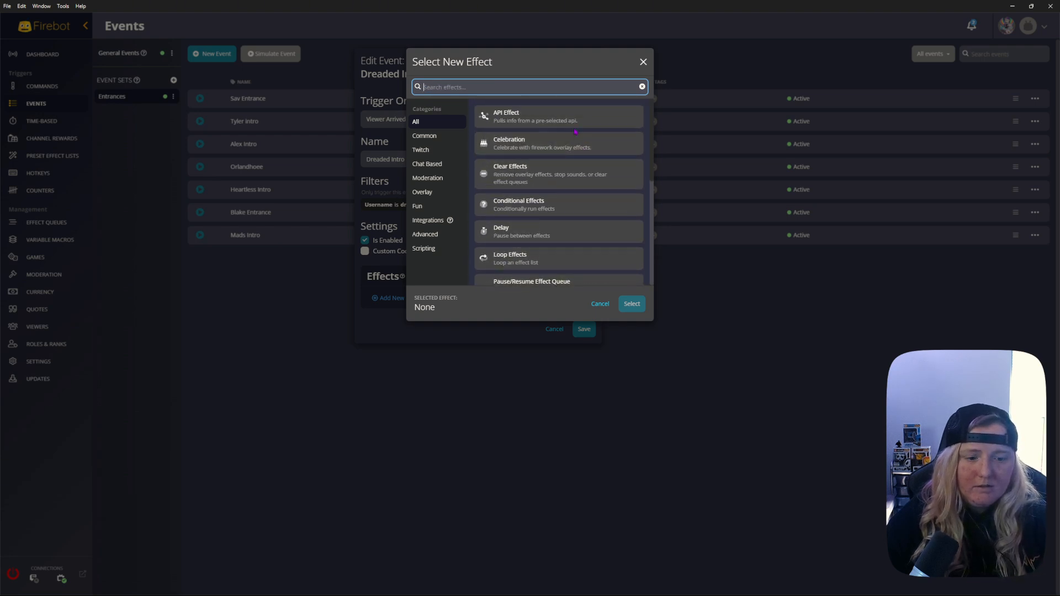
text(preset)
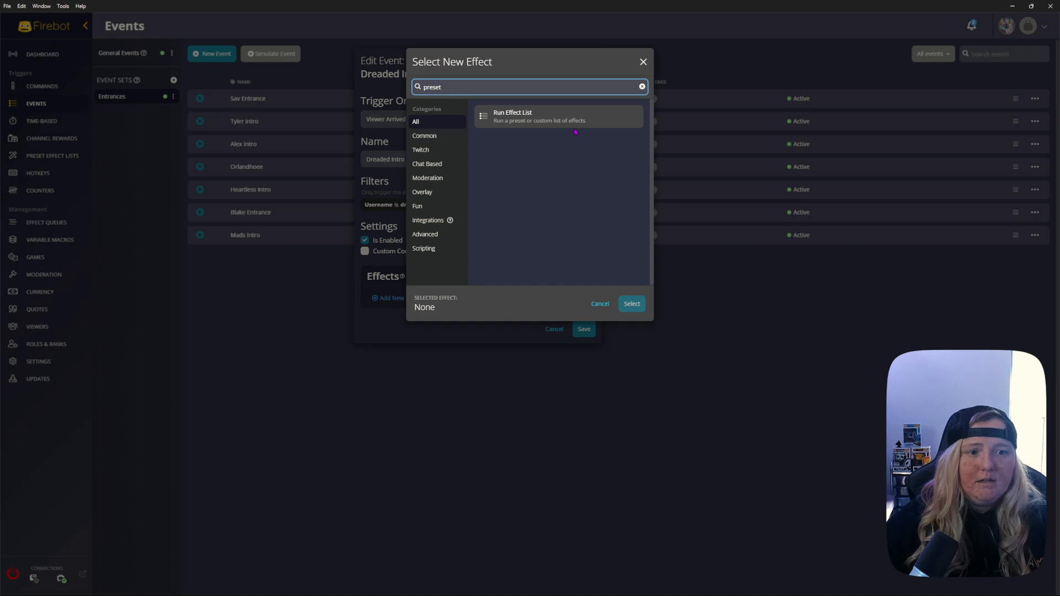
click(486, 118)
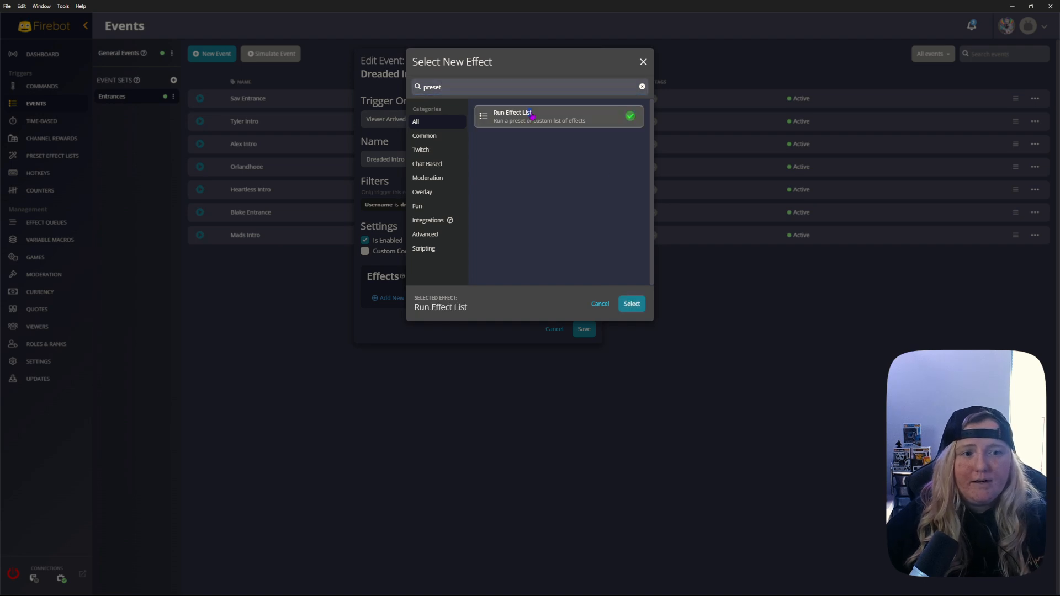
click(632, 304)
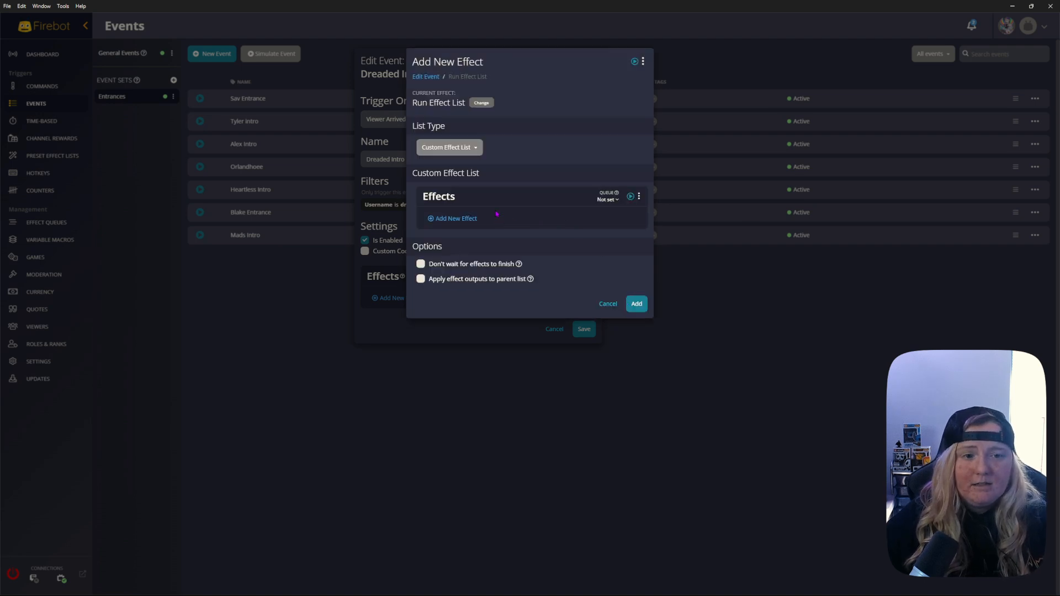
- Set the list type to Preset Effect List, choose the Dreaded list, add the effect and save the event
click(476, 152)
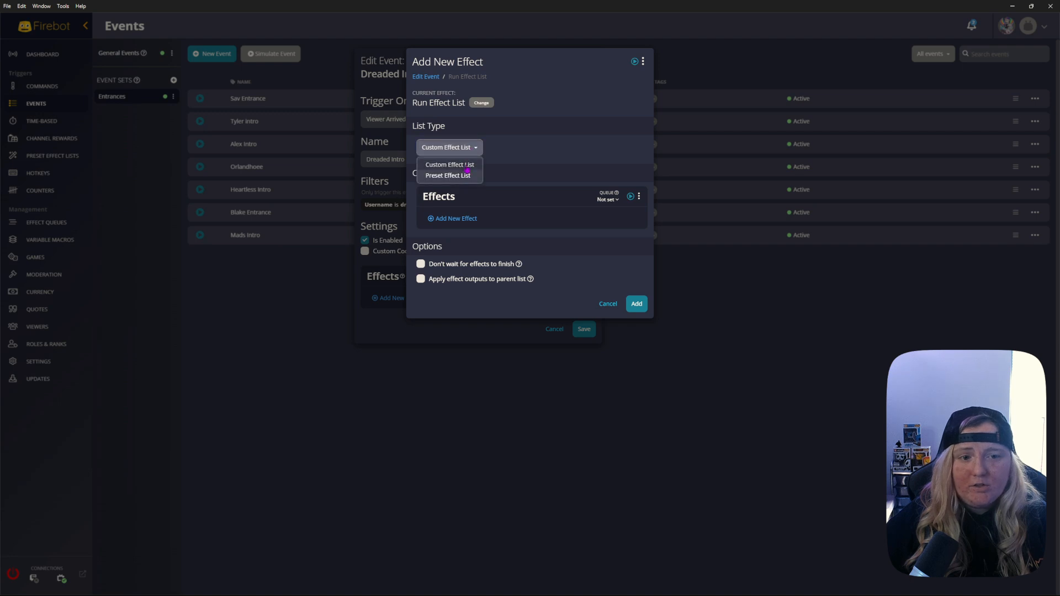
click(458, 174)
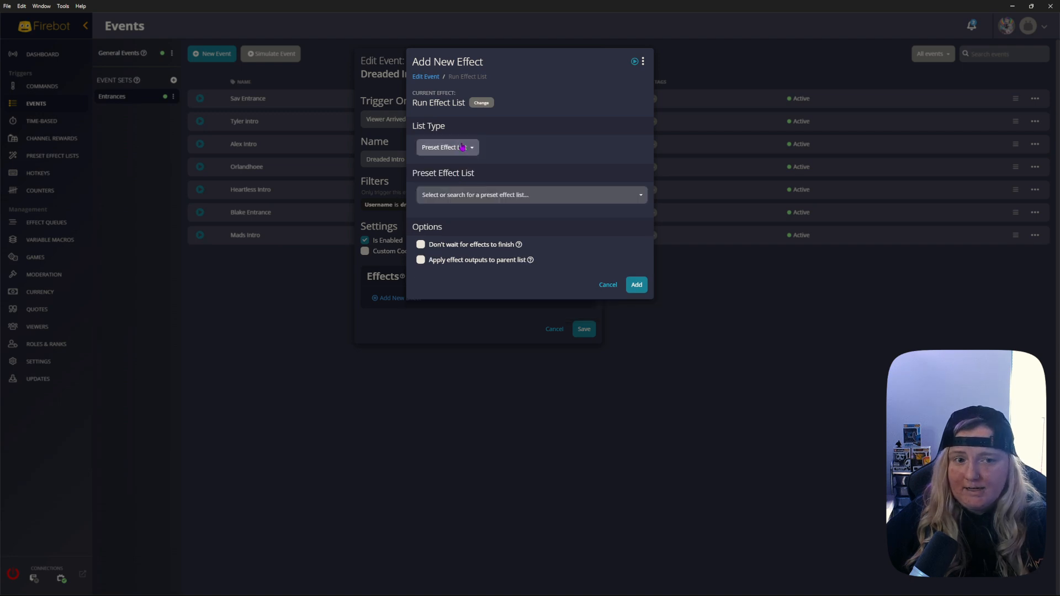
click(453, 149)
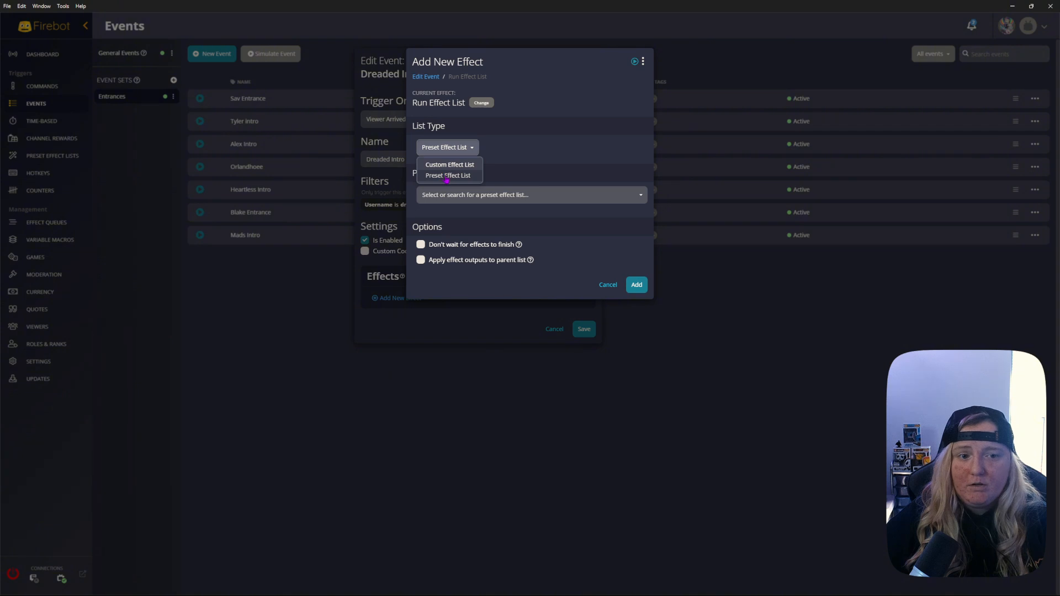
click(449, 175)
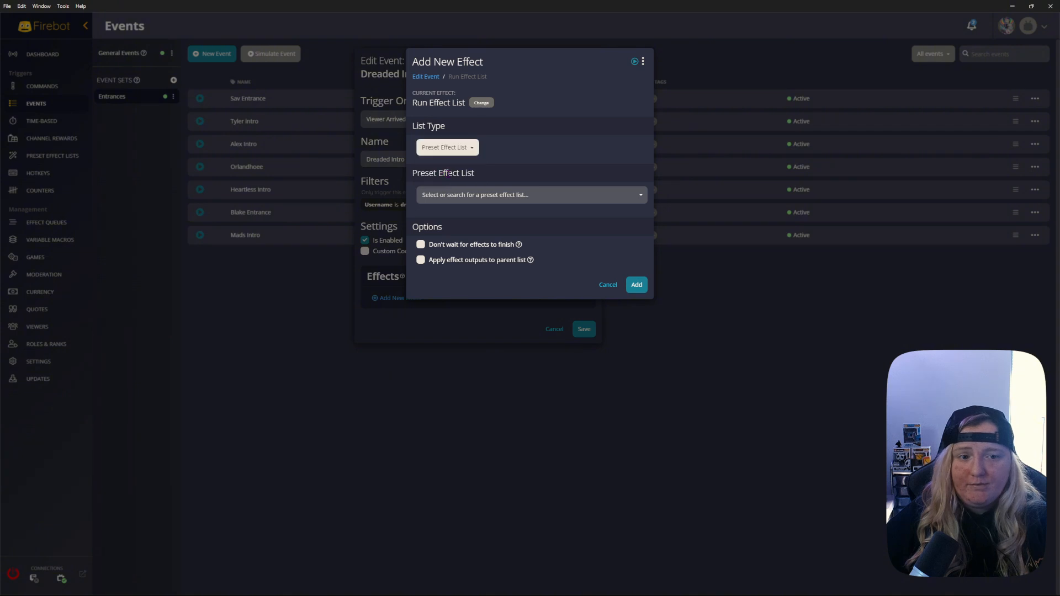
click(534, 196)
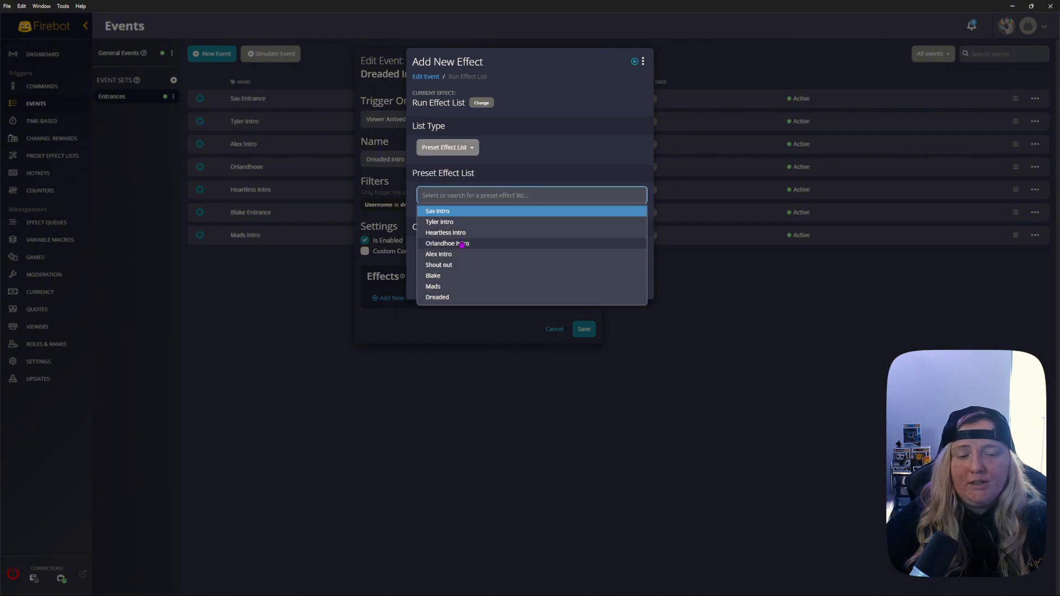
click(454, 302)
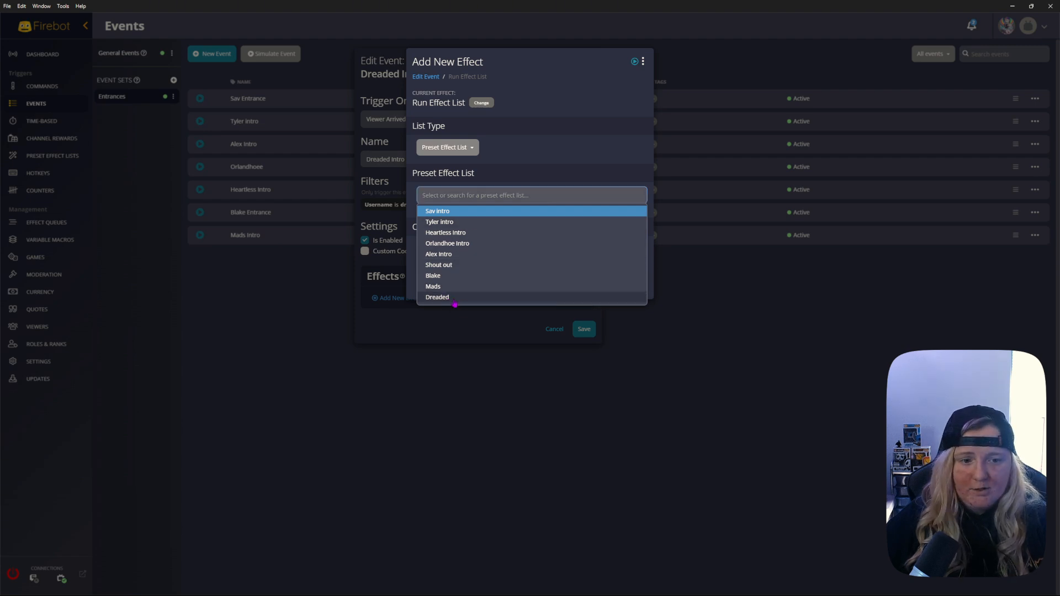
click(638, 344)
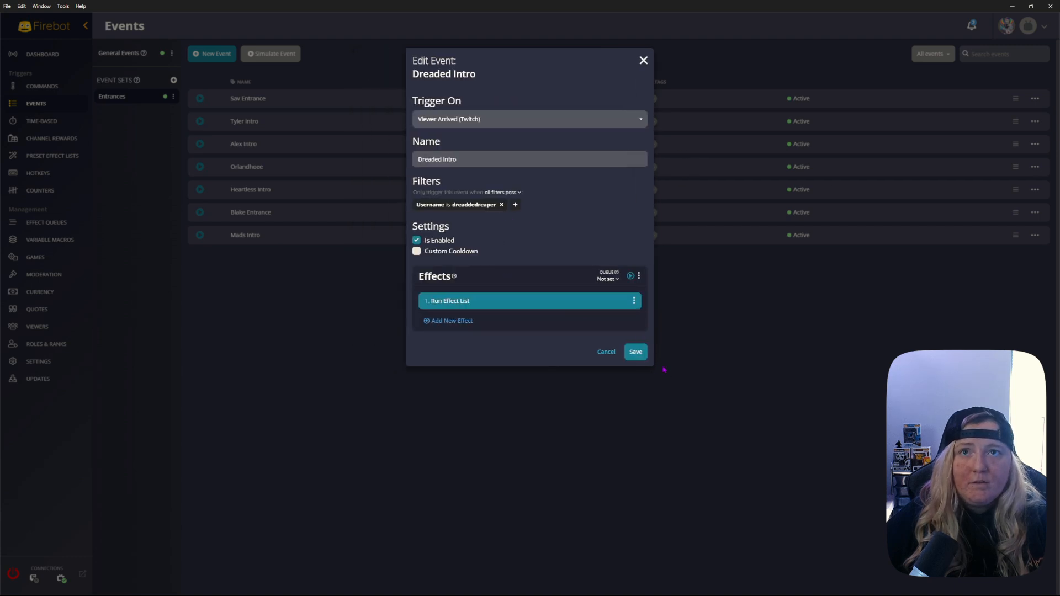
click(636, 353)
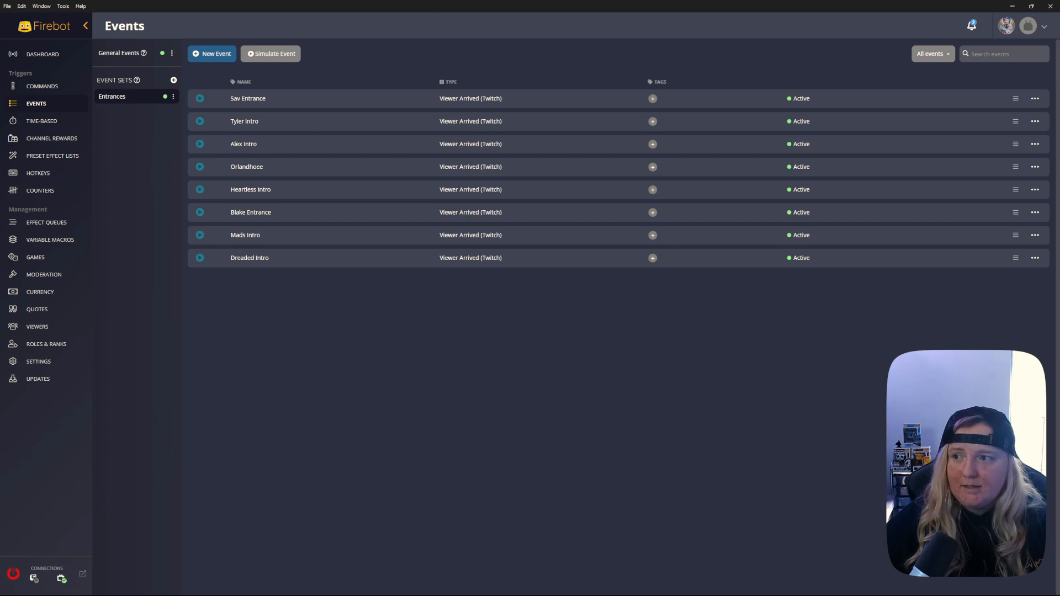
- Bring up OBS, restore Firebot to a floating window, and move and enlarge it to cover the OBS preview area
drag(439, 595, 486, 36)
click(887, 32)
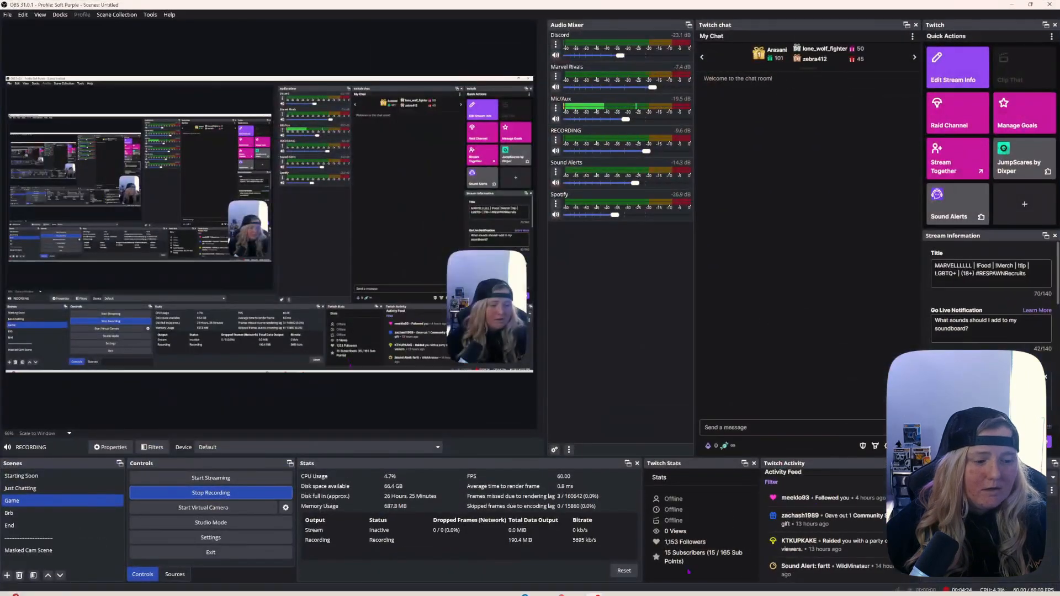
click(576, 587)
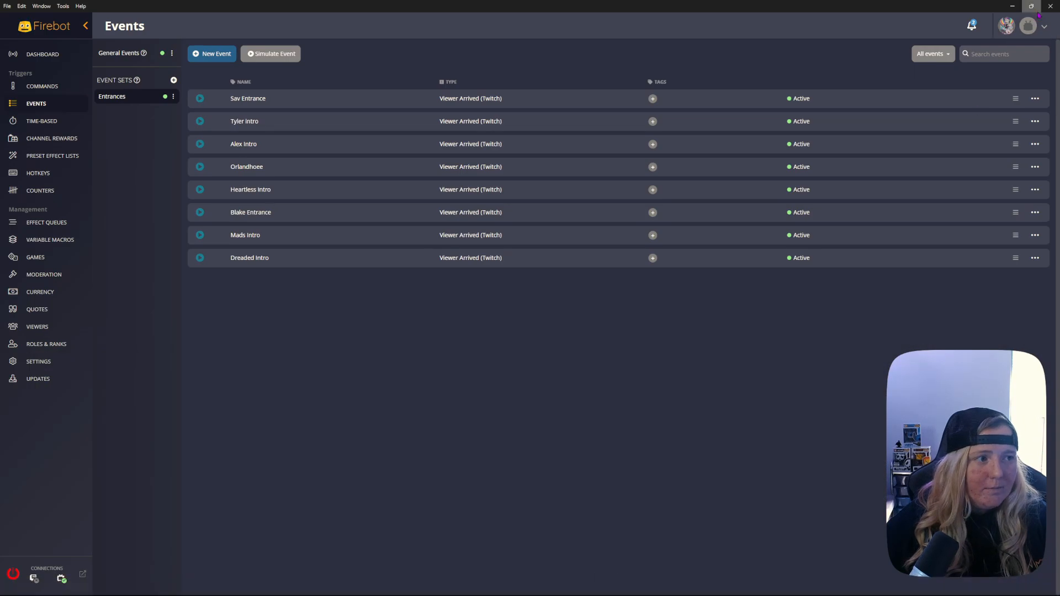
click(1031, 6)
drag(654, 59, 654, 233)
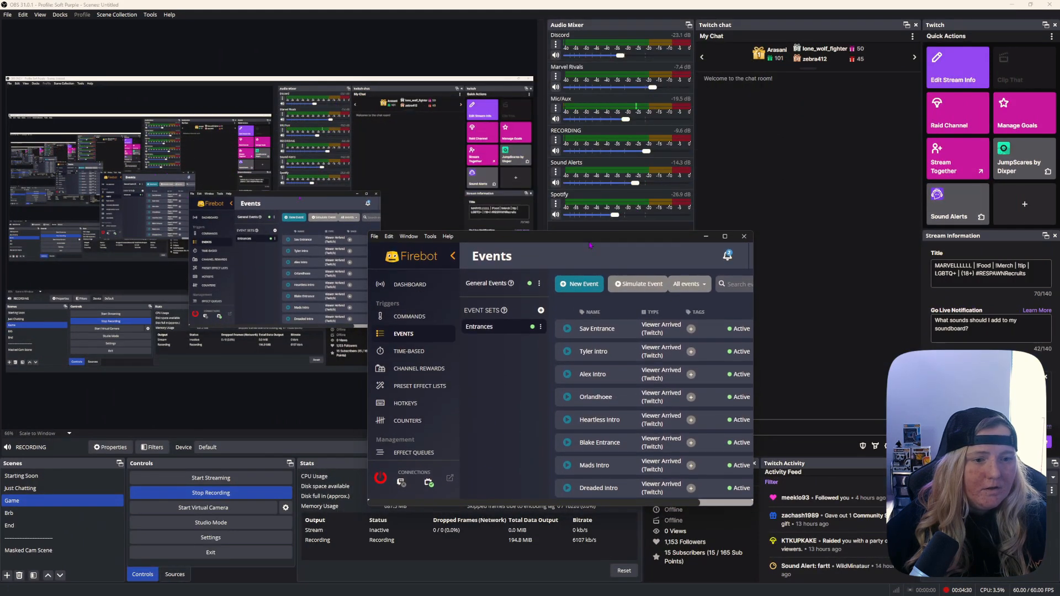
drag(590, 246, 225, 35)
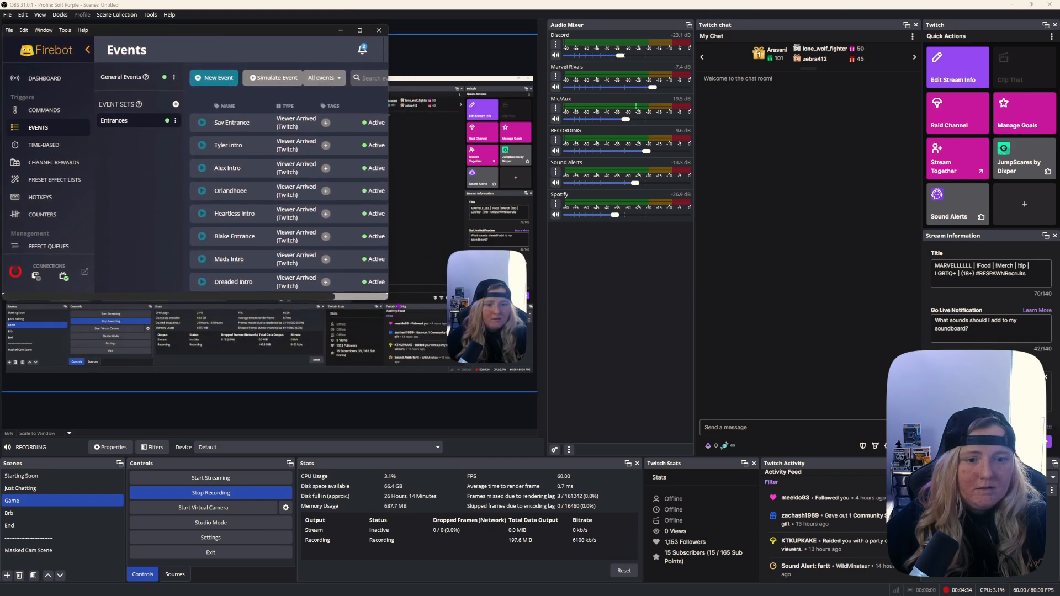
drag(388, 296, 540, 429)
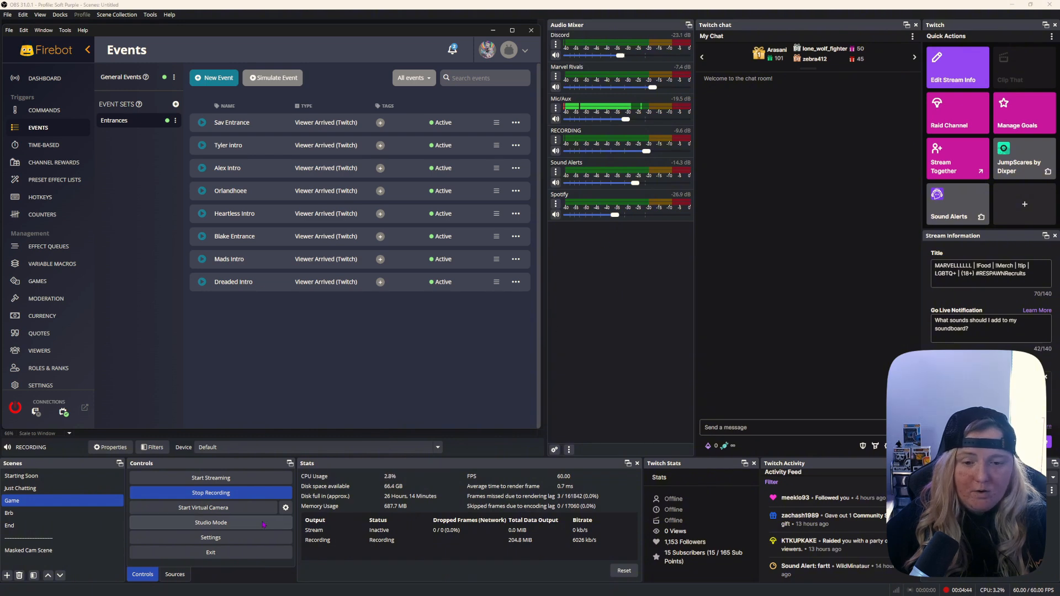
- In the OBS sources of the Game scene, make the Firebot source visible and hide the RECORDING source
click(176, 575)
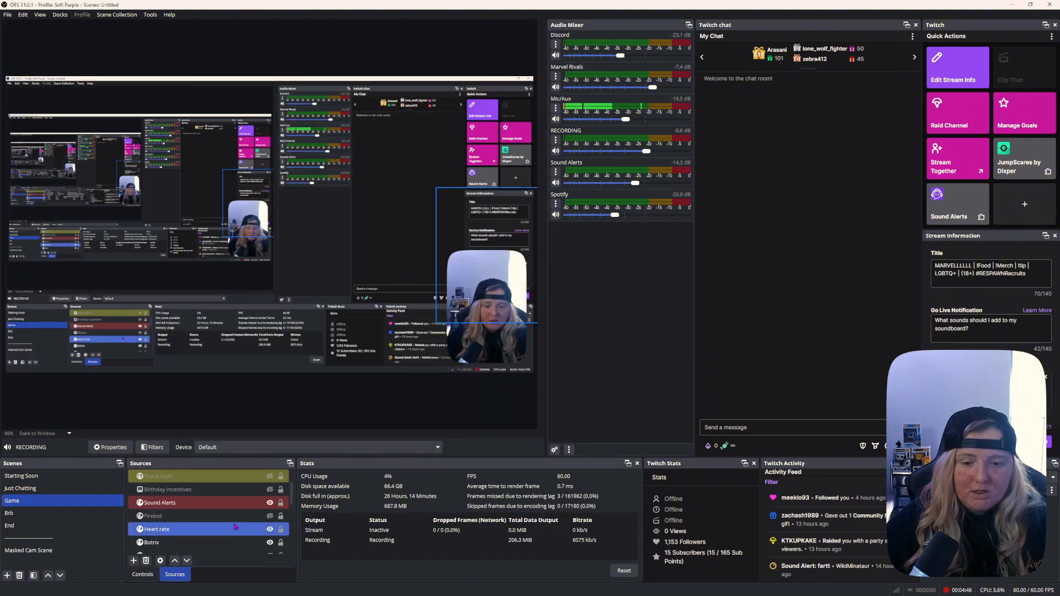
click(259, 517)
click(270, 516)
click(270, 516)
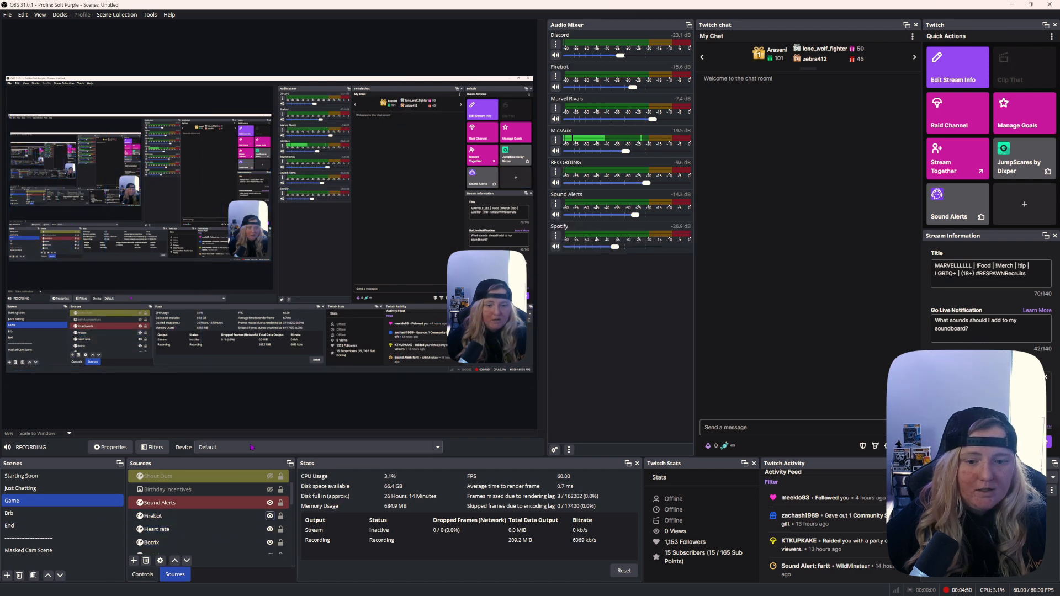
scroll(260, 486, up, 1)
click(270, 476)
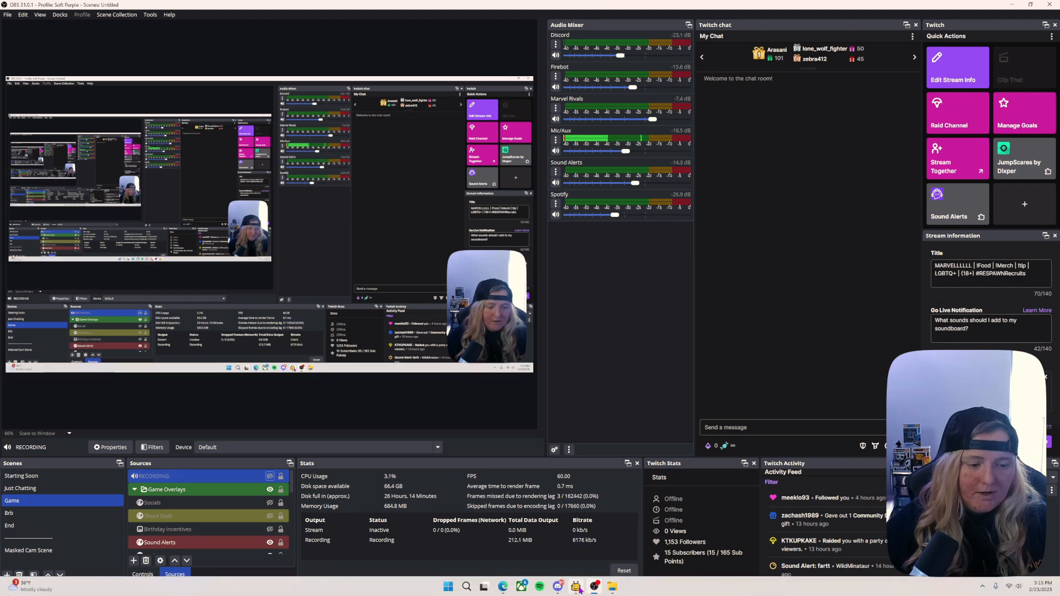
- Switch back to Firebot and test-run the Dreaded Intro event from the Entrances set
click(577, 587)
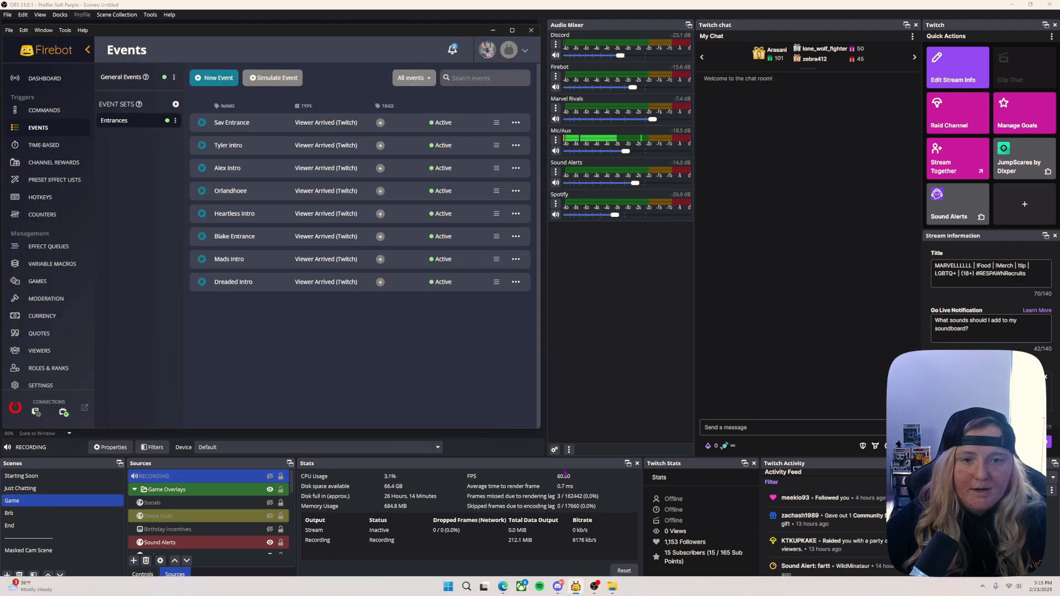
click(202, 285)
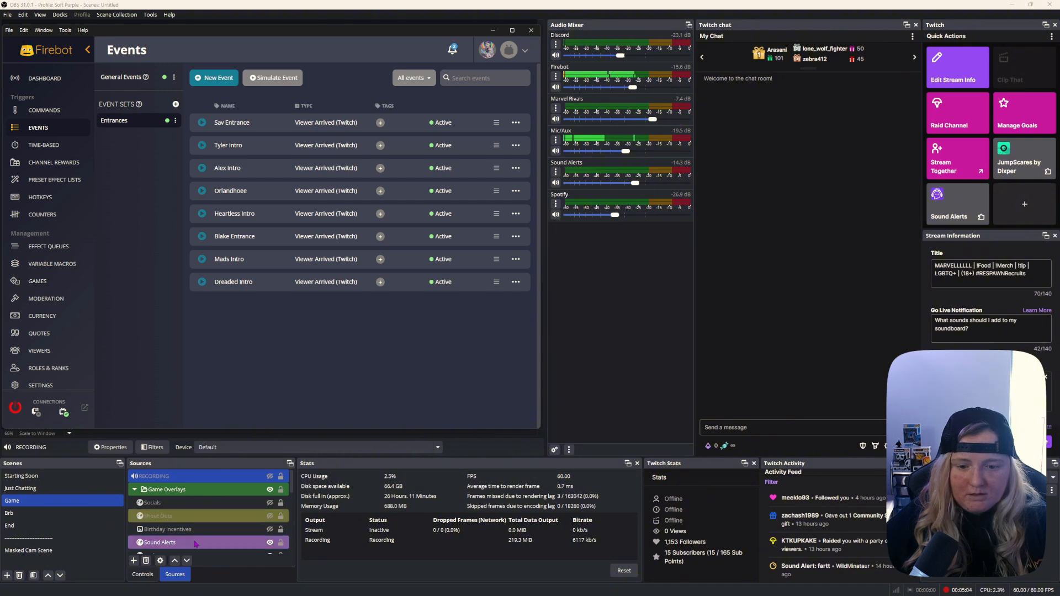
- Mute the Firebot source in the OBS audio mixer and move OBS away to bring the maximized Firebot window into view
click(555, 87)
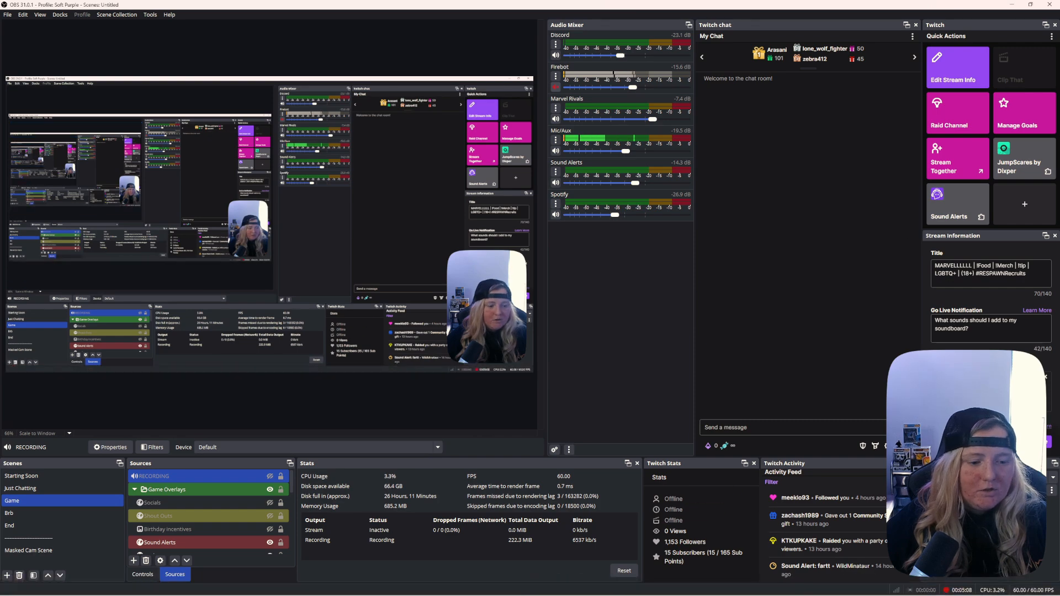
mouse_move(614, 591)
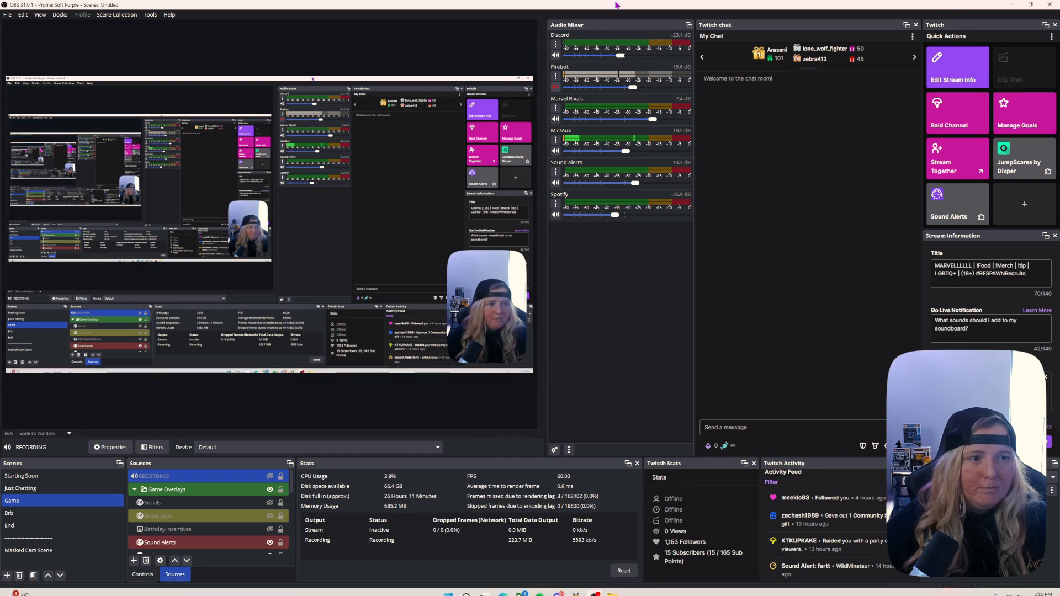
drag(617, 4, 614, 20)
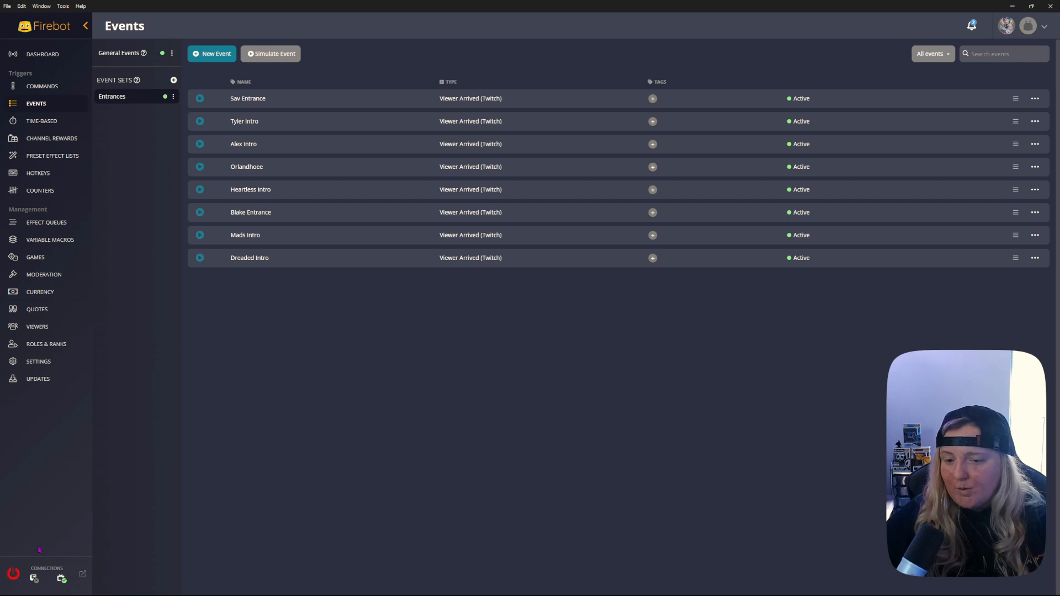
- Open the Overlay settings in Firebot to examine the overlay URL and instance options
click(52, 367)
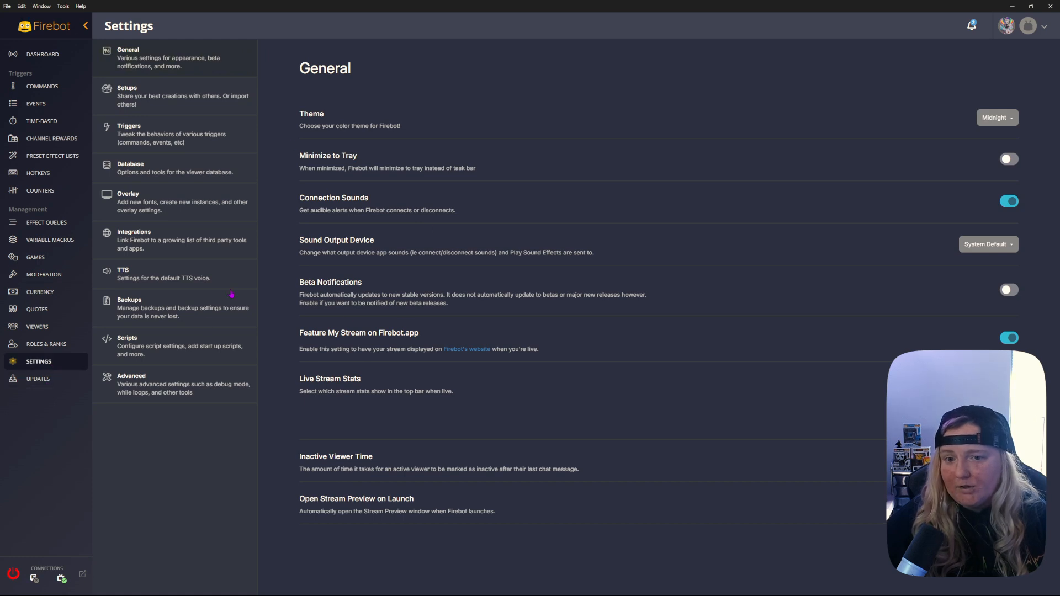
click(130, 200)
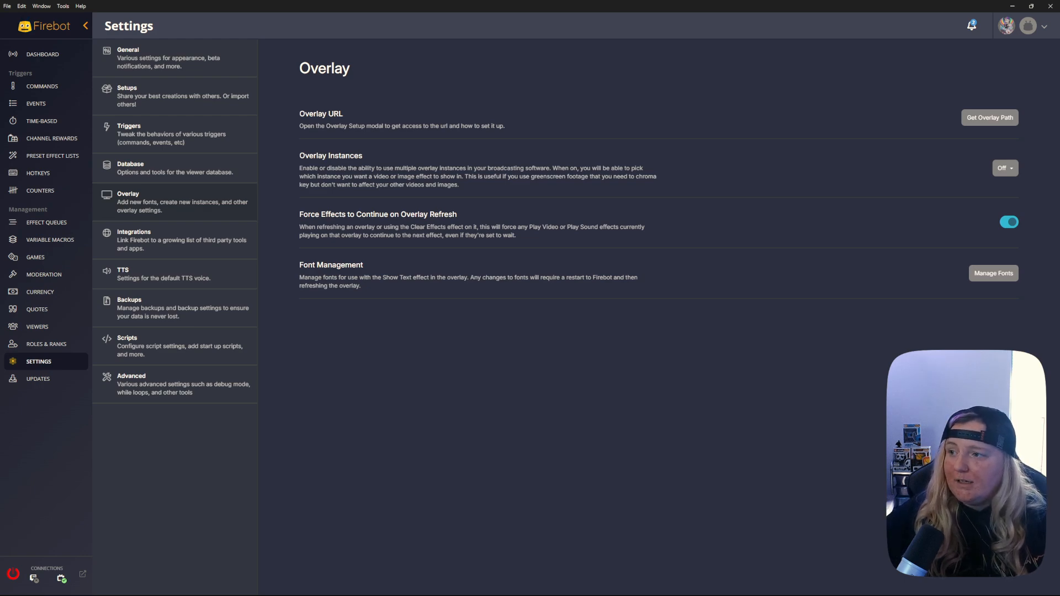
- Bring the OBS window back over Firebot and maximize it
drag(73, 595, 74, 280)
drag(580, 0, 664, 65)
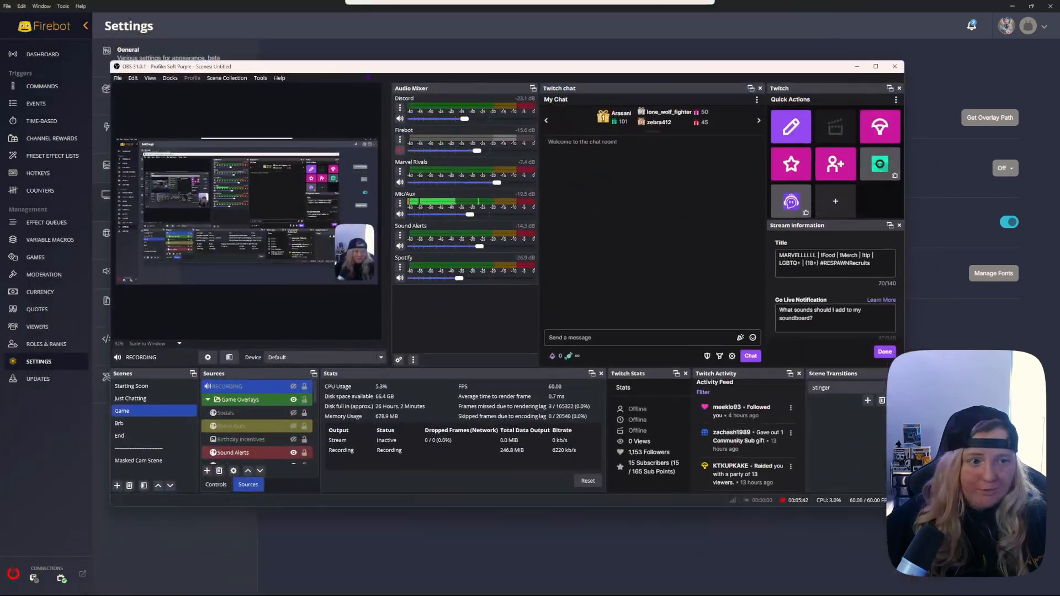
click(875, 65)
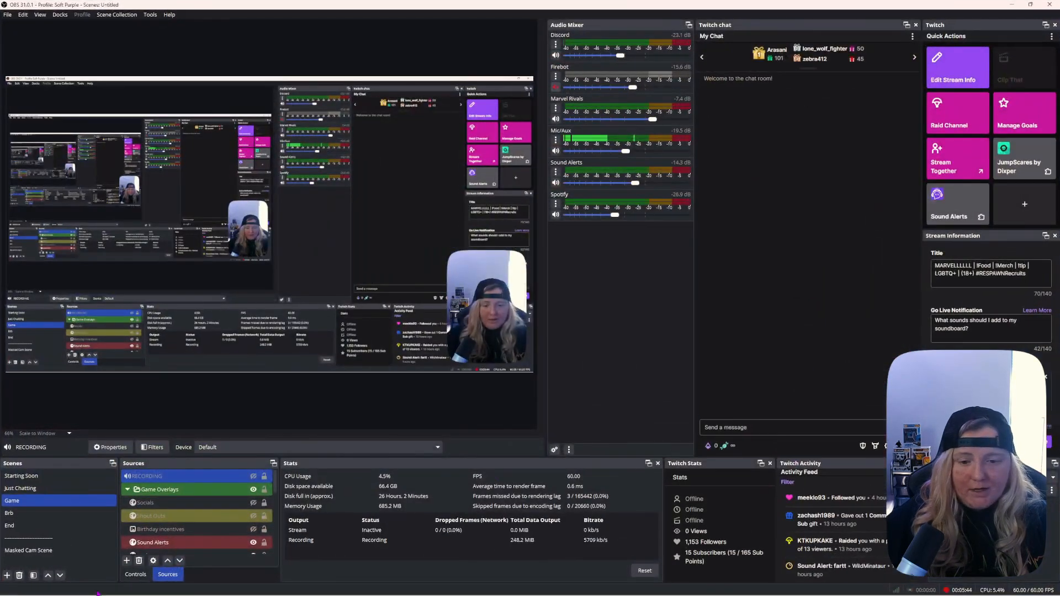
- Find the Firebot source in the Game scene and open its properties
click(199, 530)
scroll(199, 529, down, 1)
click(199, 530)
click(146, 516)
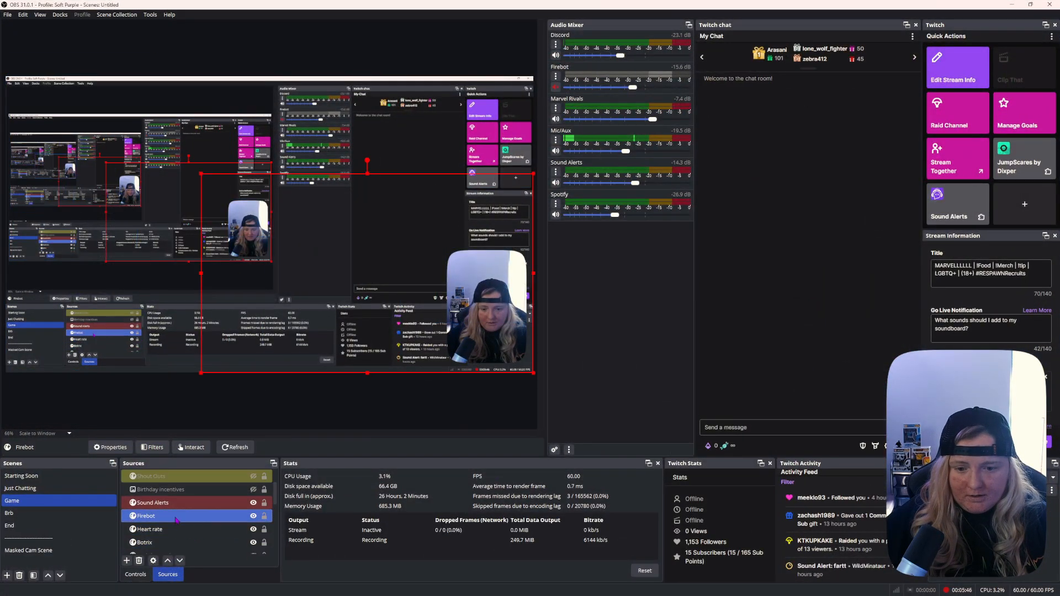
right_click(147, 516)
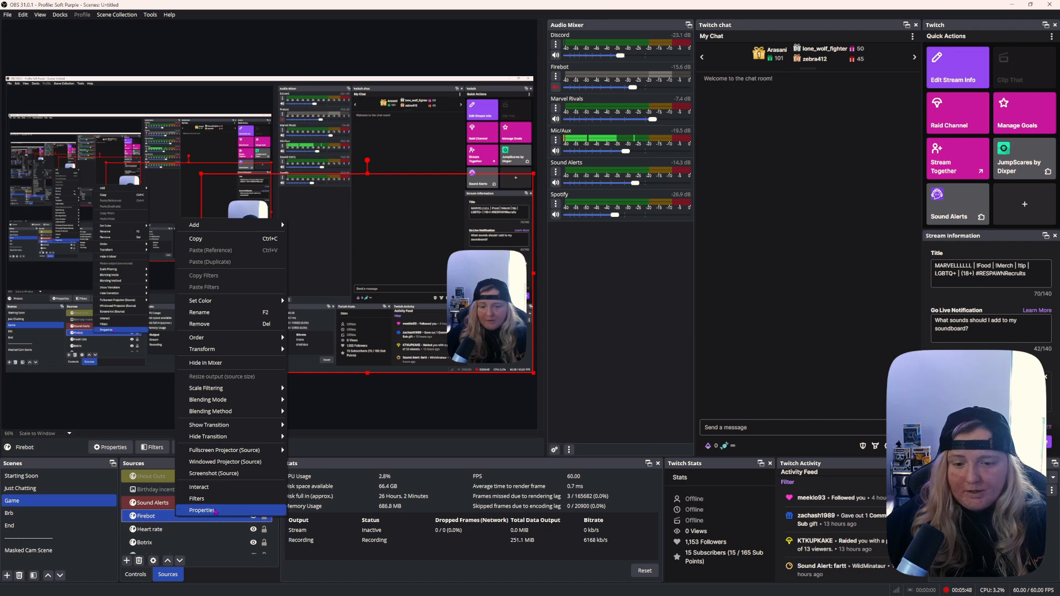
click(203, 510)
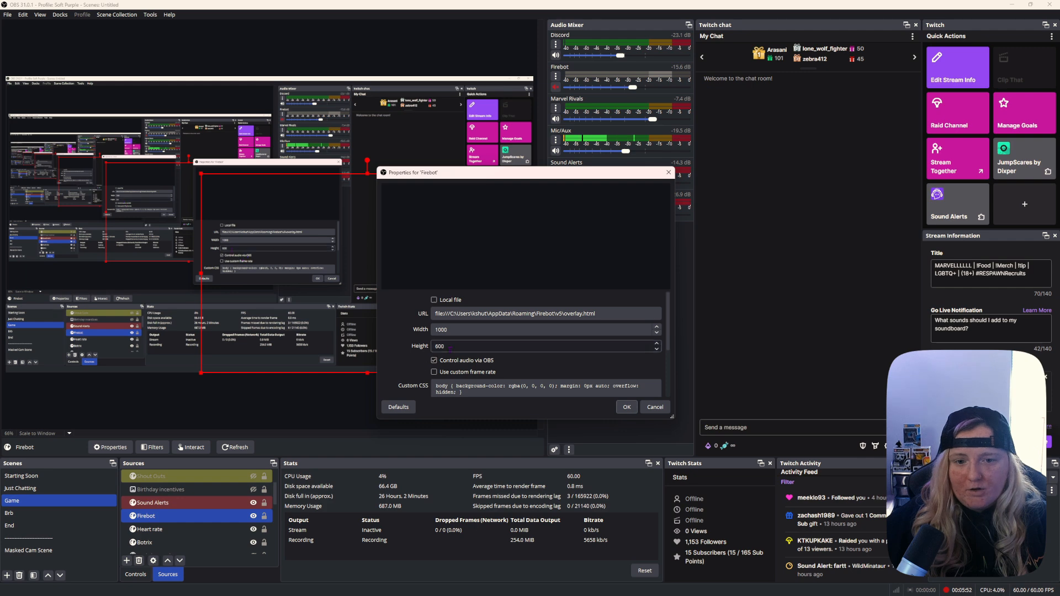
- Move and enlarge the Firebot properties window to review its URL, size, audio control and page permission settings, and close it with OK
drag(562, 173, 249, 47)
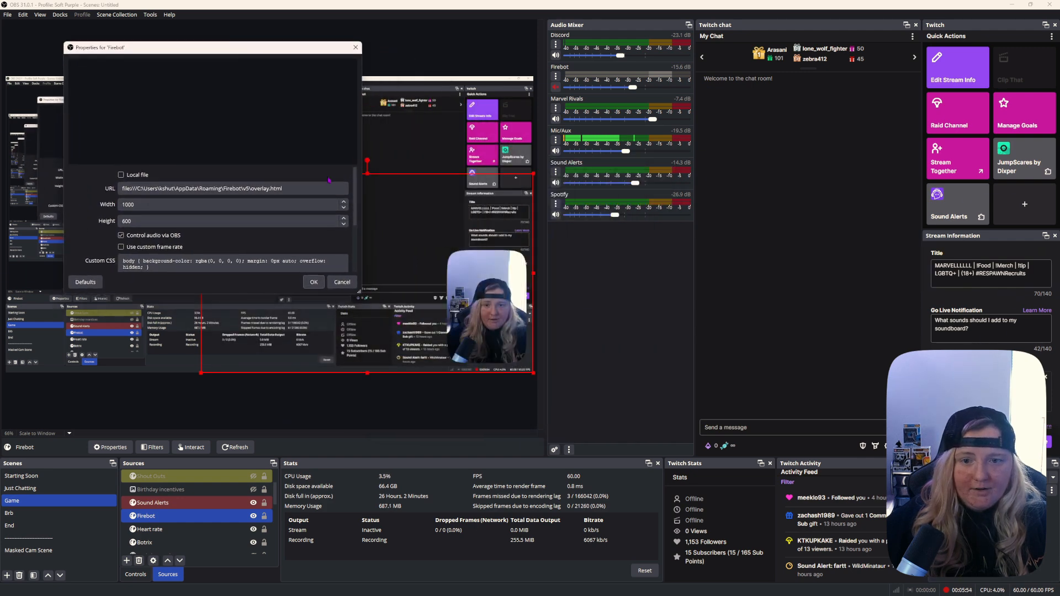
drag(361, 291, 498, 291)
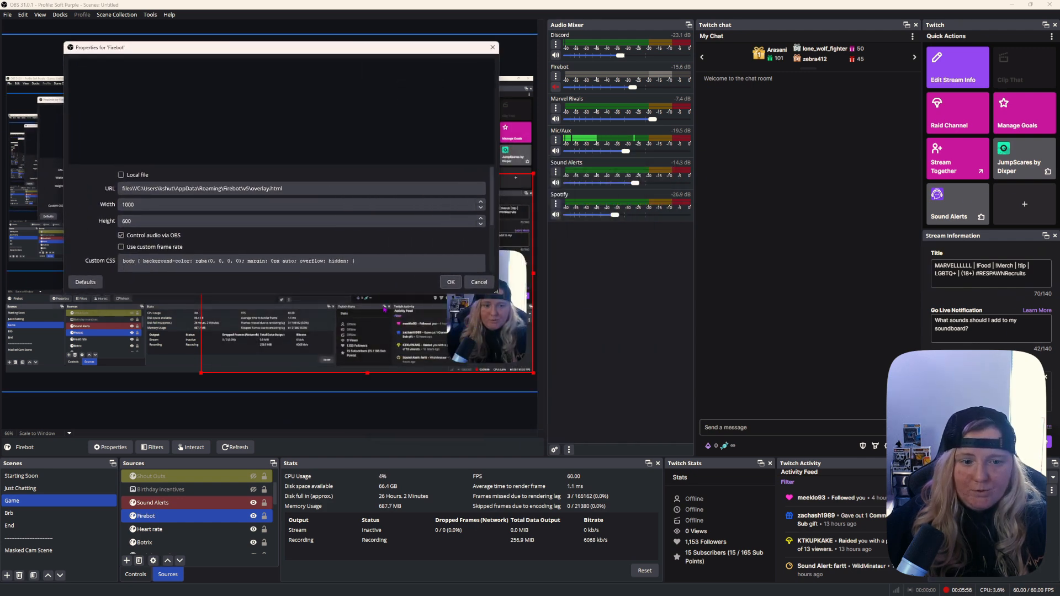
drag(369, 292, 368, 443)
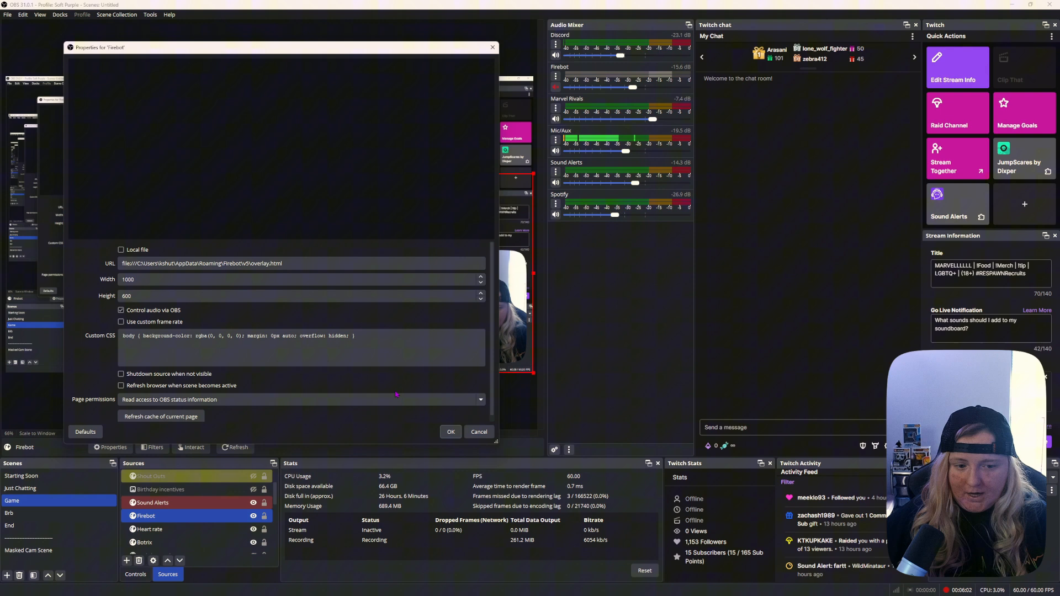
click(453, 431)
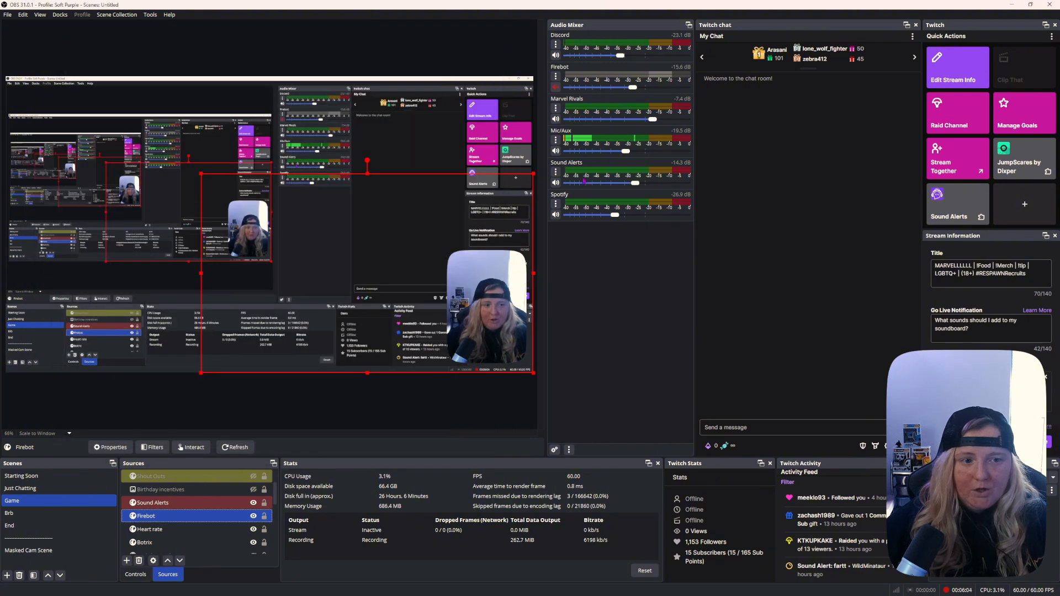
- Open the Advanced Audio Properties, check the audio monitoring mode of the Firebot source, and close the dialog
click(556, 173)
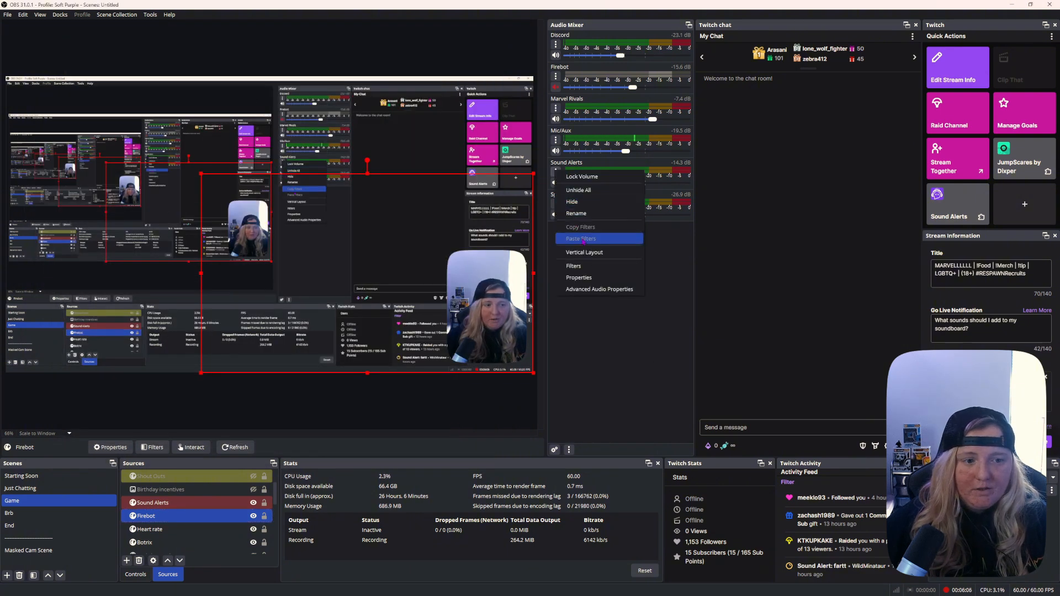
click(594, 288)
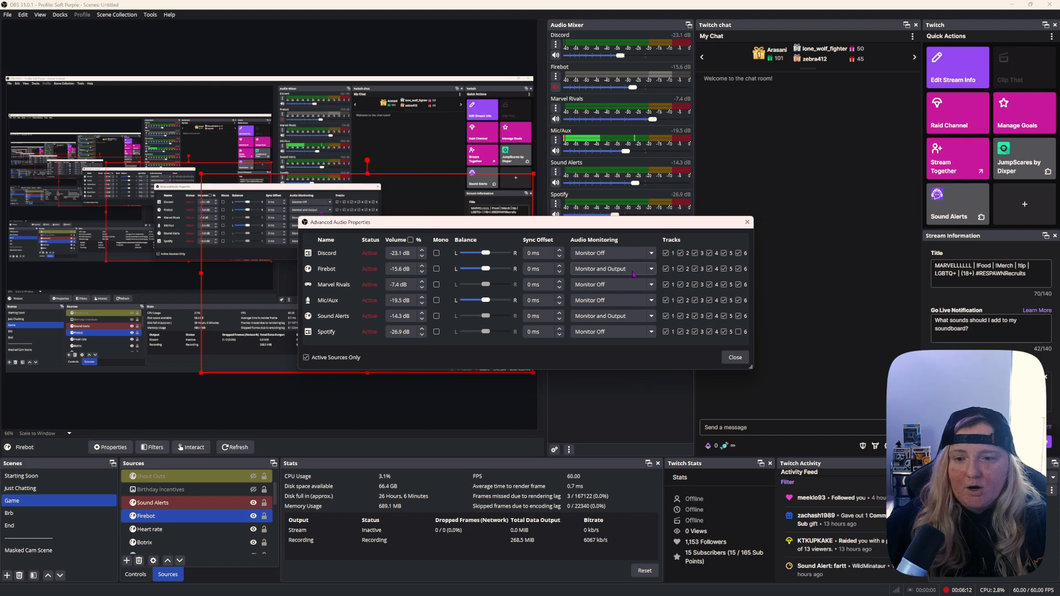
click(735, 358)
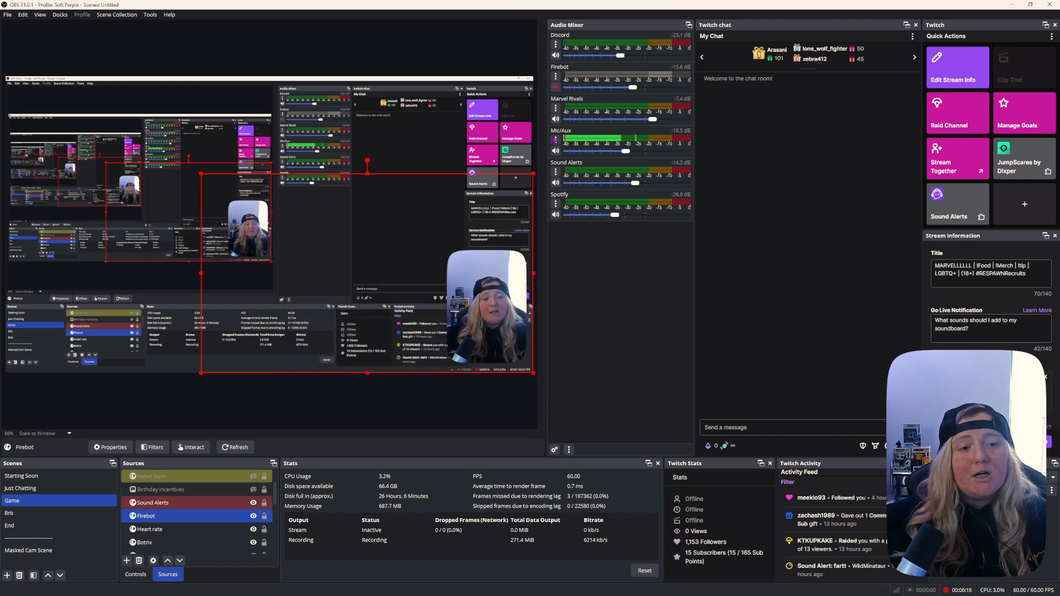
- Switch back to Firebot and open its Dashboard with the chat feed
drag(466, 5, 0, 332)
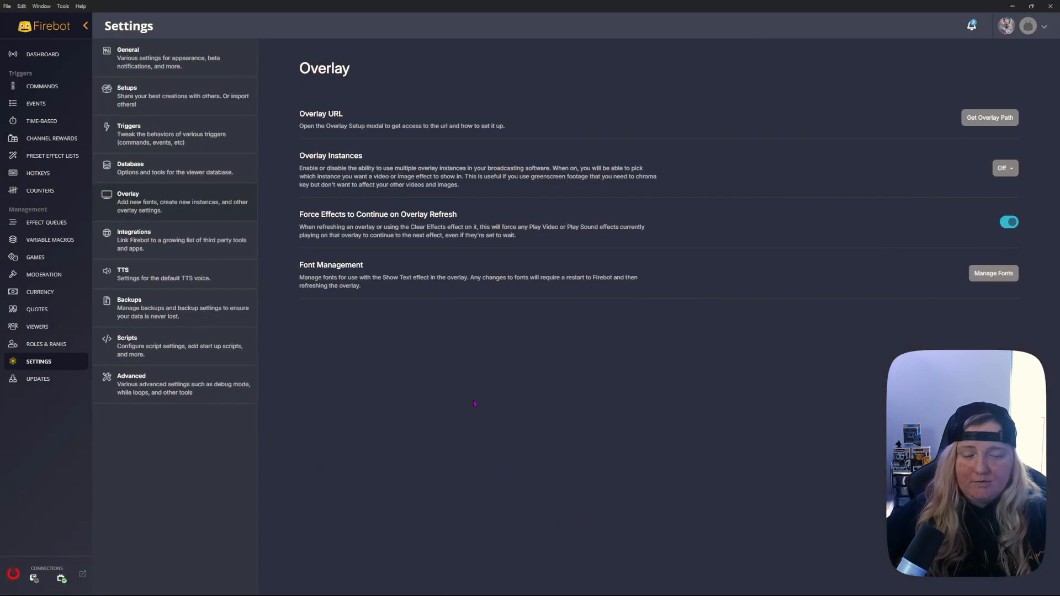
click(56, 54)
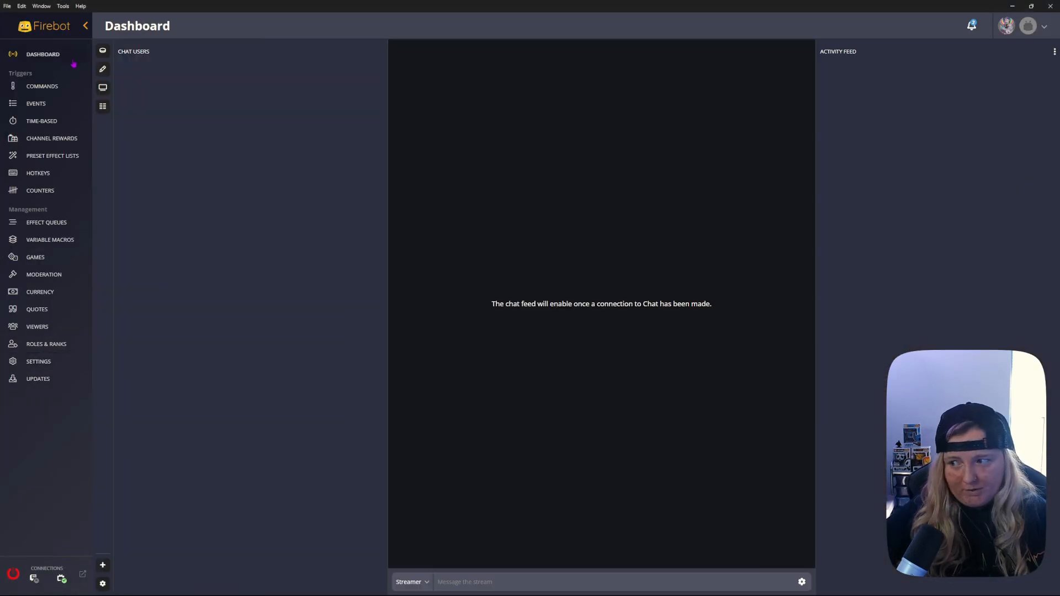